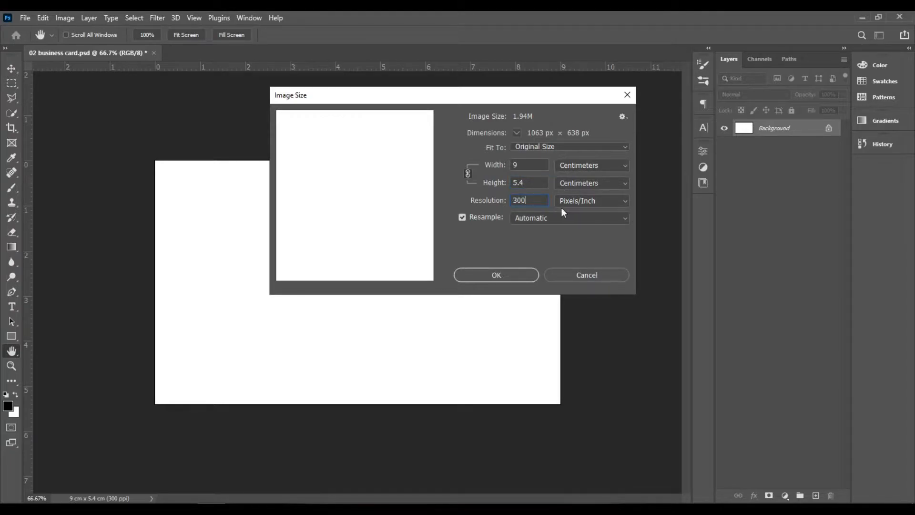
Close Image Size without changes, switch to the Move tool, and keep the colour mode RGB
left_click(586, 276)
key("v")
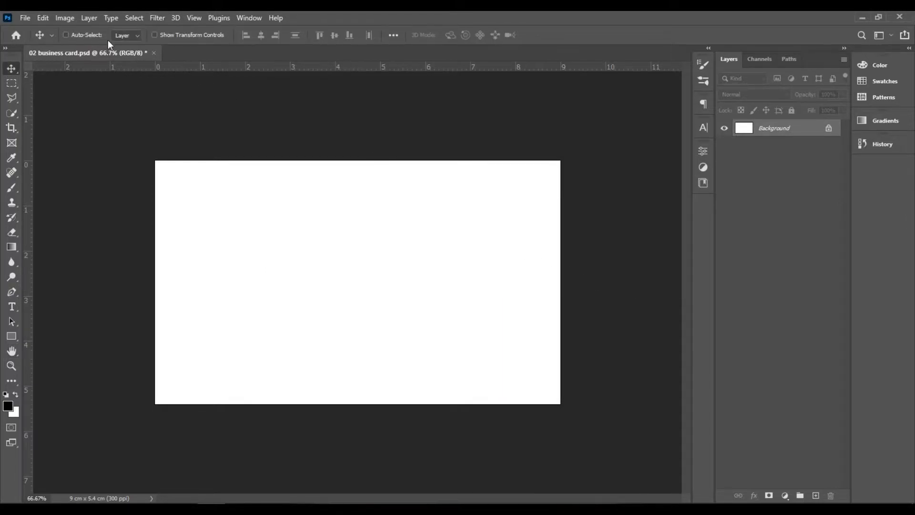
left_click(64, 18)
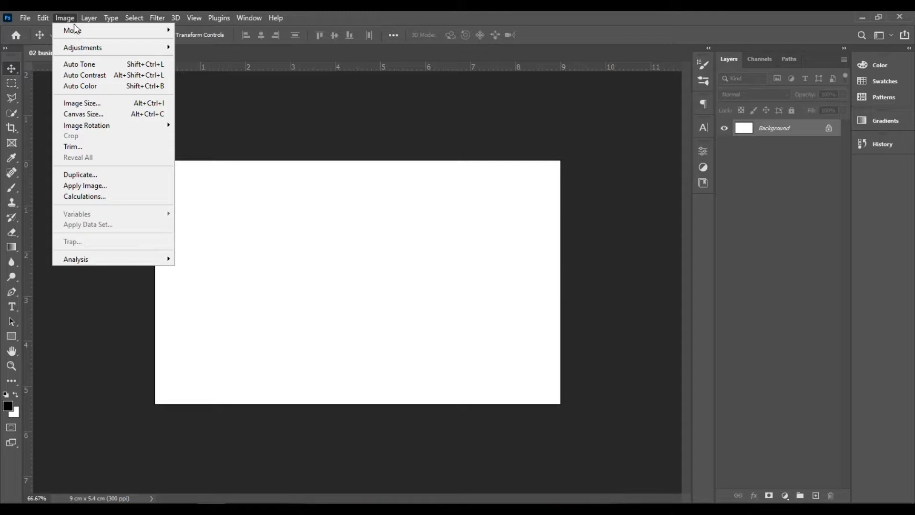
mouse_move(102, 30)
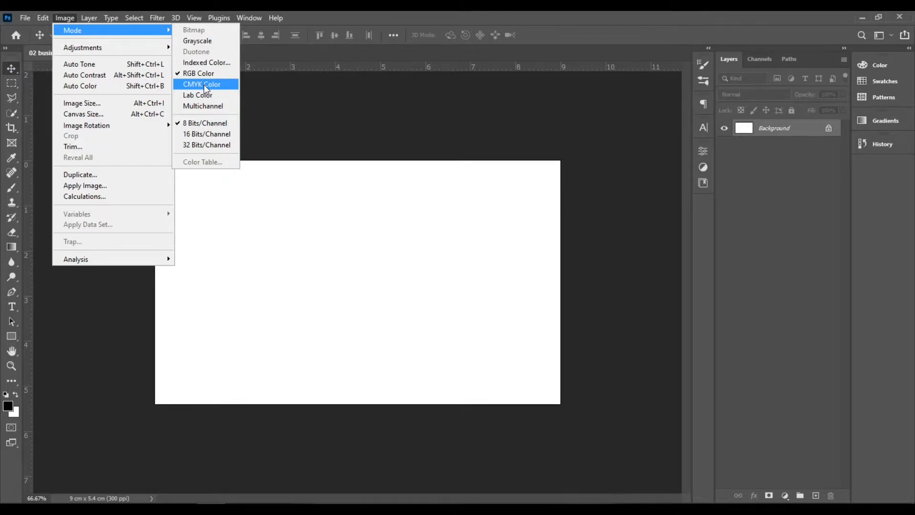
left_click(348, 12)
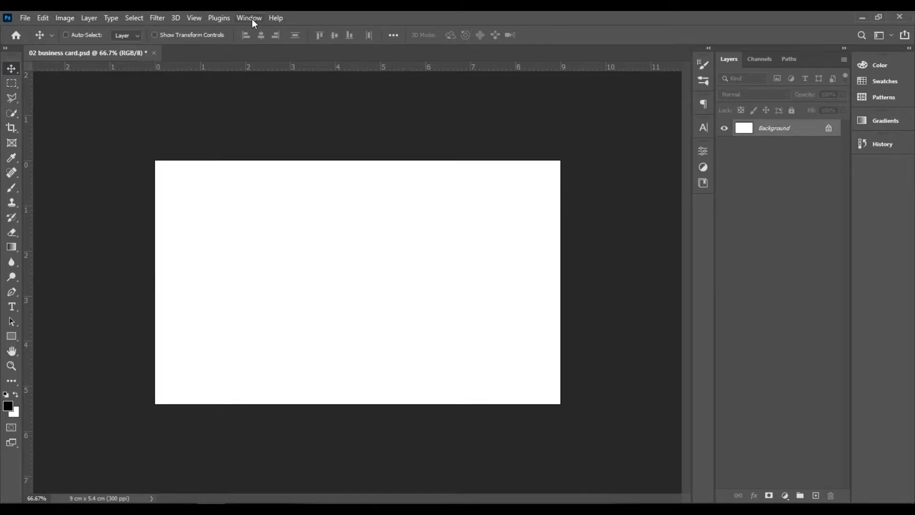
left_click(252, 18)
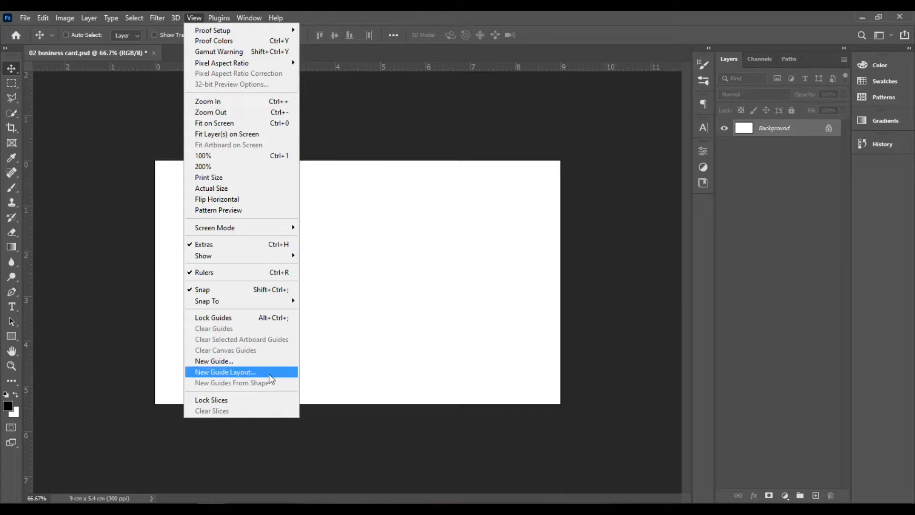
Add margin guides 0.4 cm inside the top, left, bottom and right card edges
left_click(270, 375)
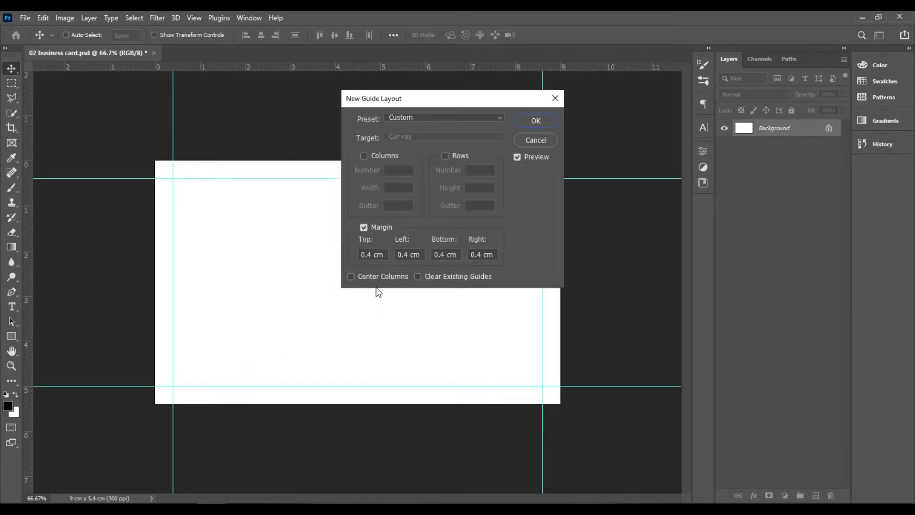
left_click(363, 256)
left_click_drag(417, 101, 650, 218)
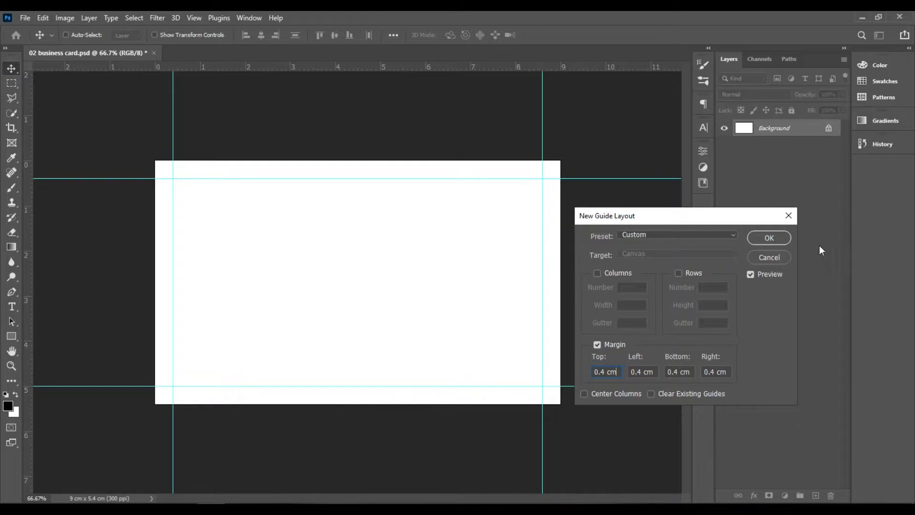
left_click_drag(746, 215, 748, 191)
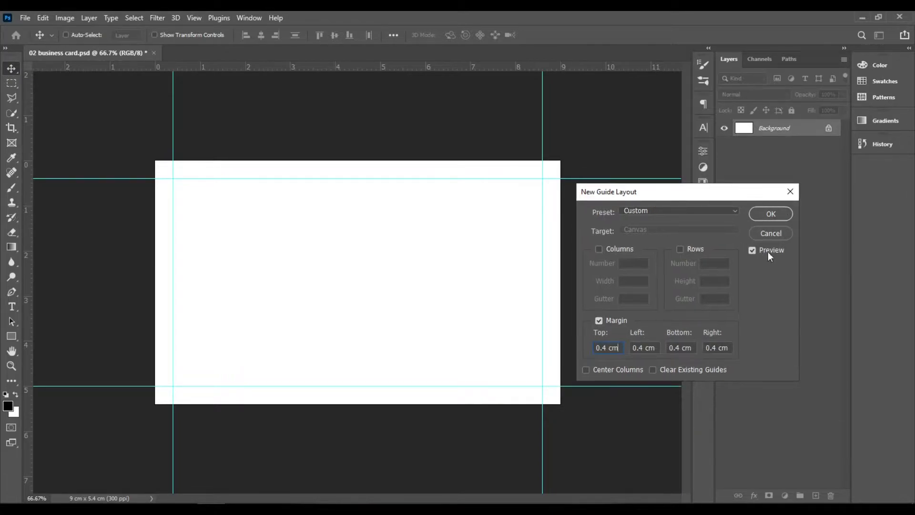
left_click(780, 214)
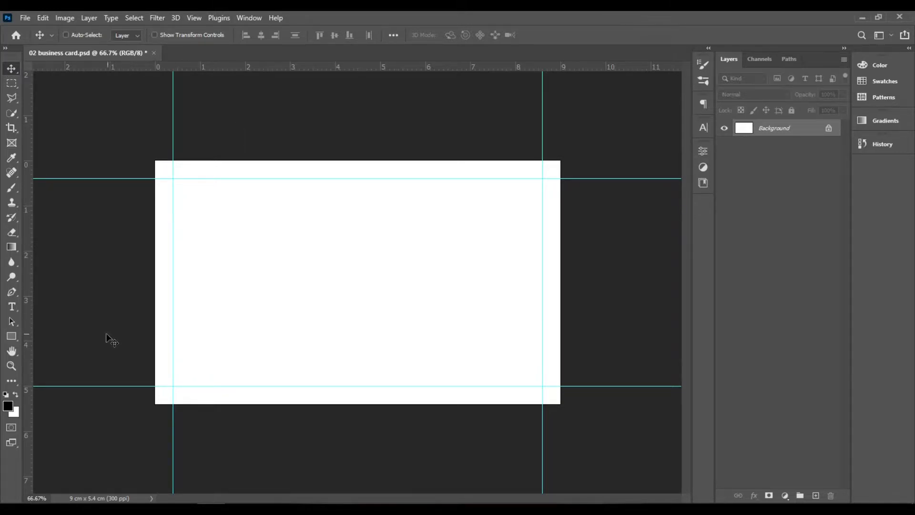
Start a Myriad Pro Bold Italic 15.2 pt text layer on the card's left half
left_click(13, 307)
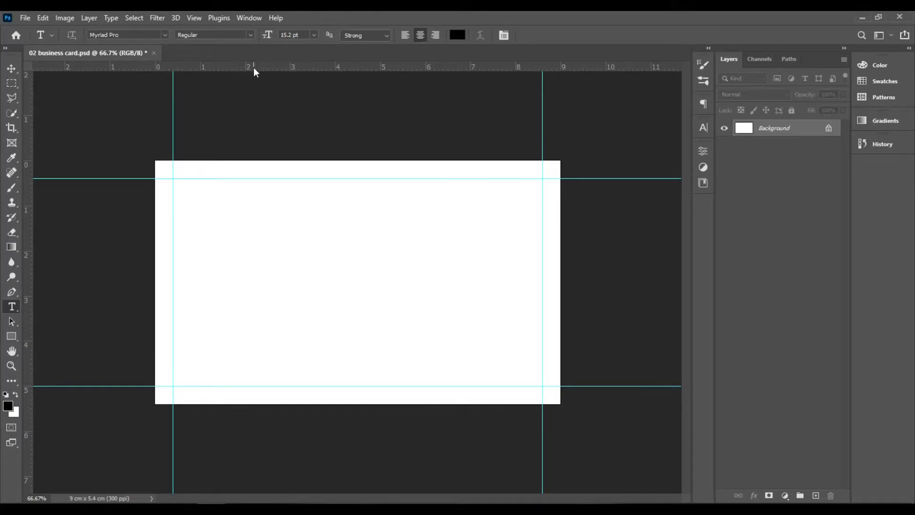
left_click(250, 34)
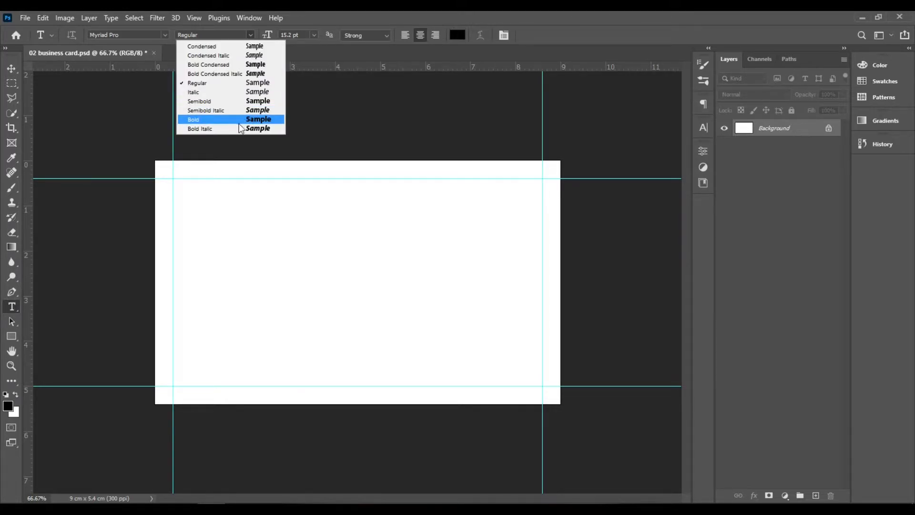
left_click(225, 128)
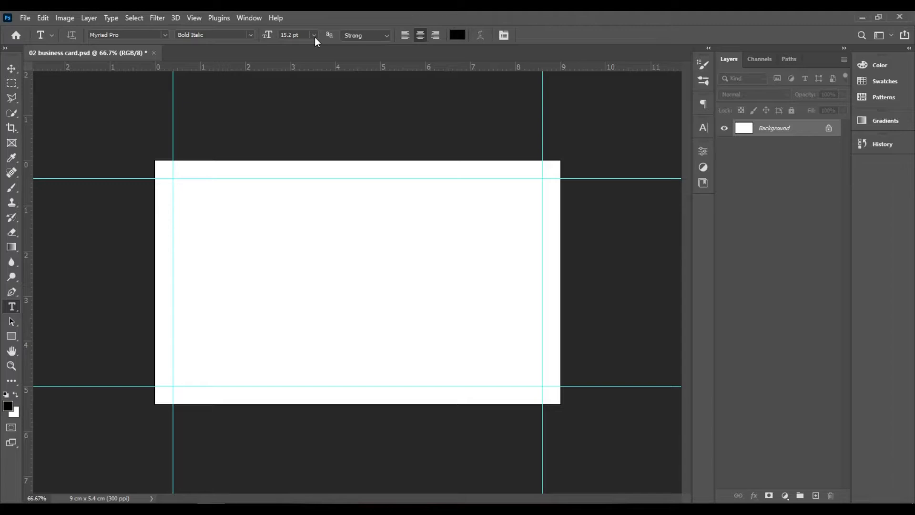
left_click(294, 255)
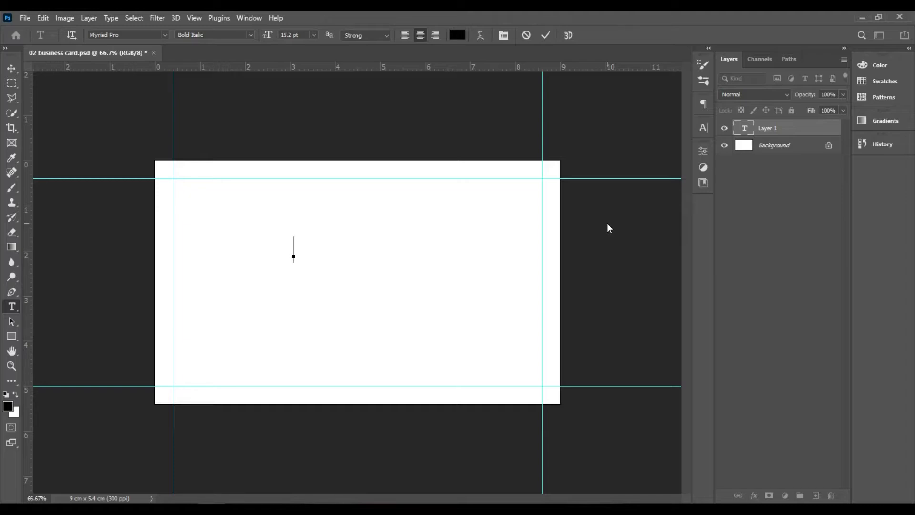
Type the cardholder's name in capitals, correcting the typos along the way
type("JON")
key("BackSpace")
type("HN")
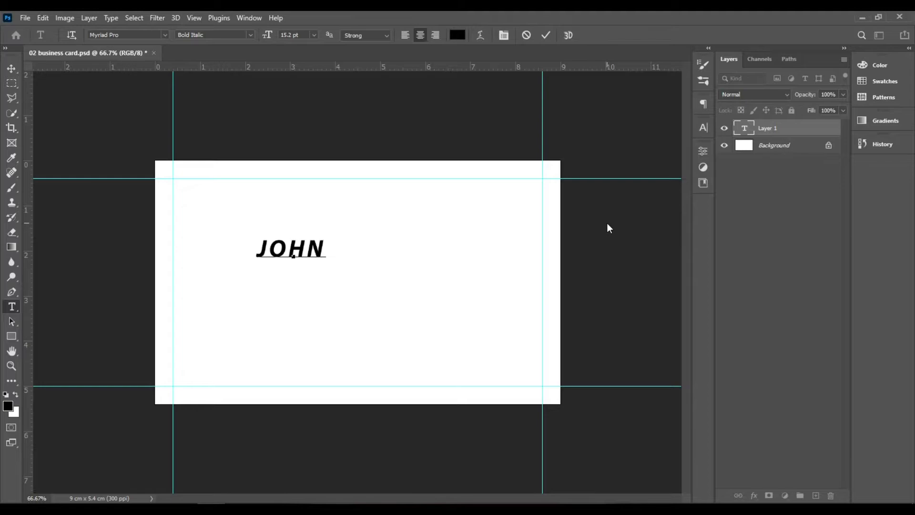
type(" PE")
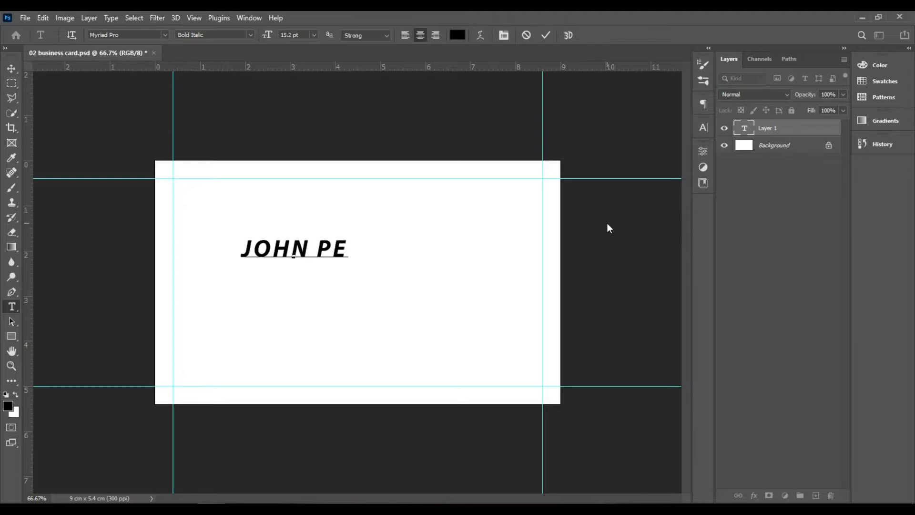
type("TE")
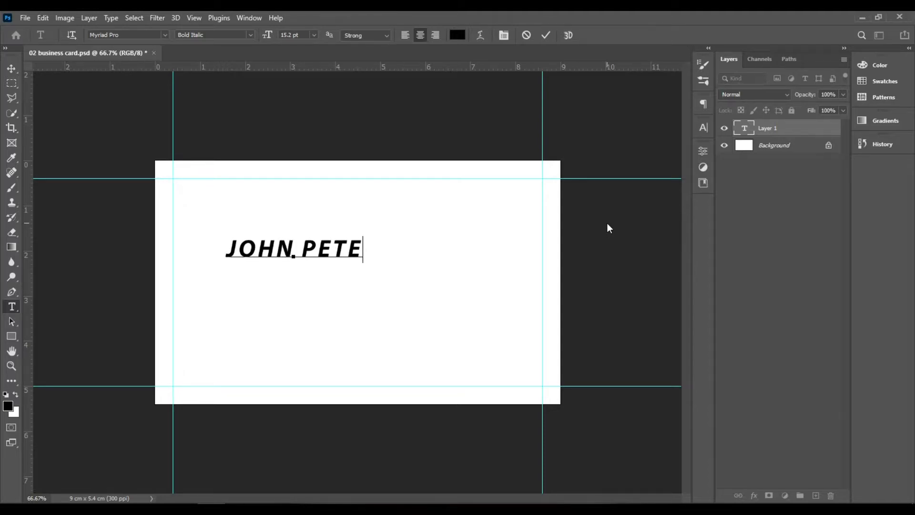
key("BackSpace")
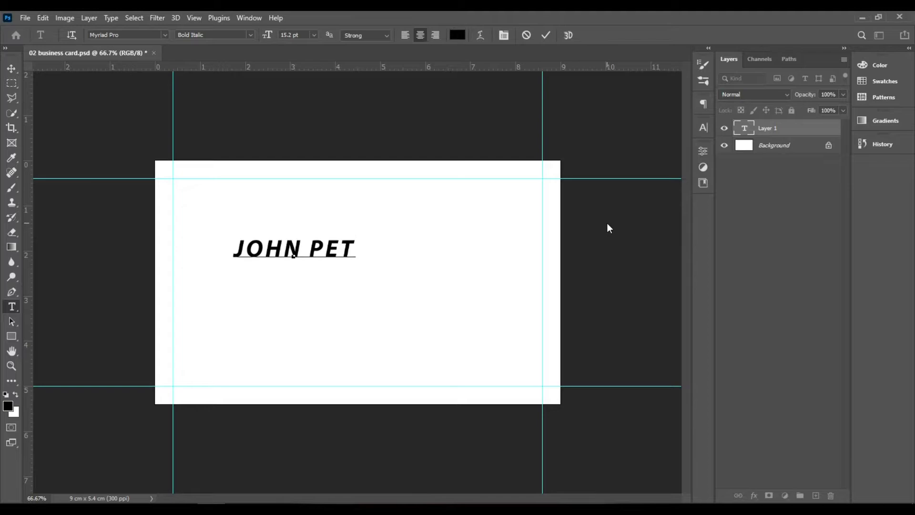
key("BackSpace")
key("BackSpace")
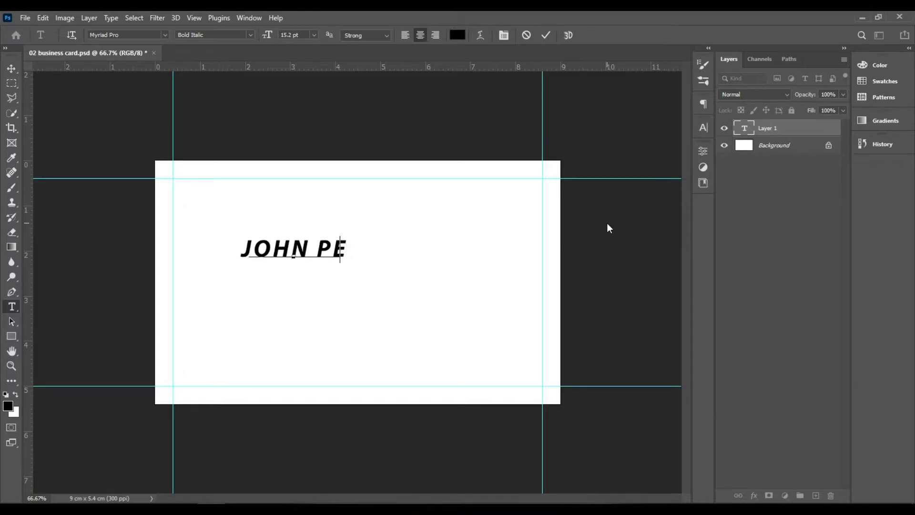
type("IT")
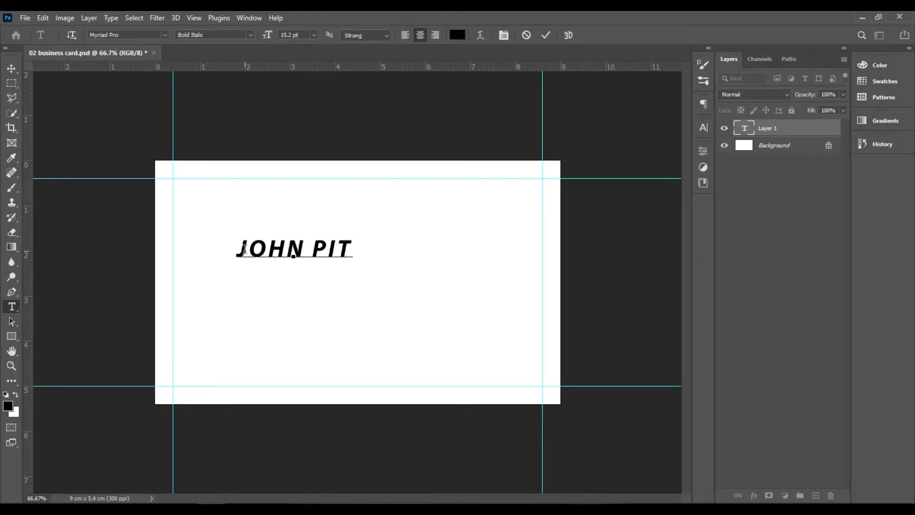
Turn off All Caps so the name shows only its initials capitalised, then commit it
left_click_drag(254, 251, 294, 247)
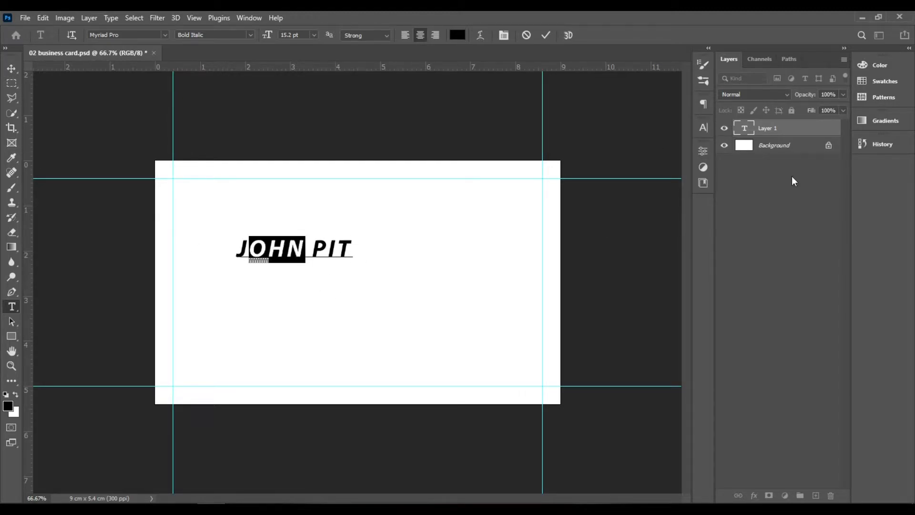
left_click(700, 133)
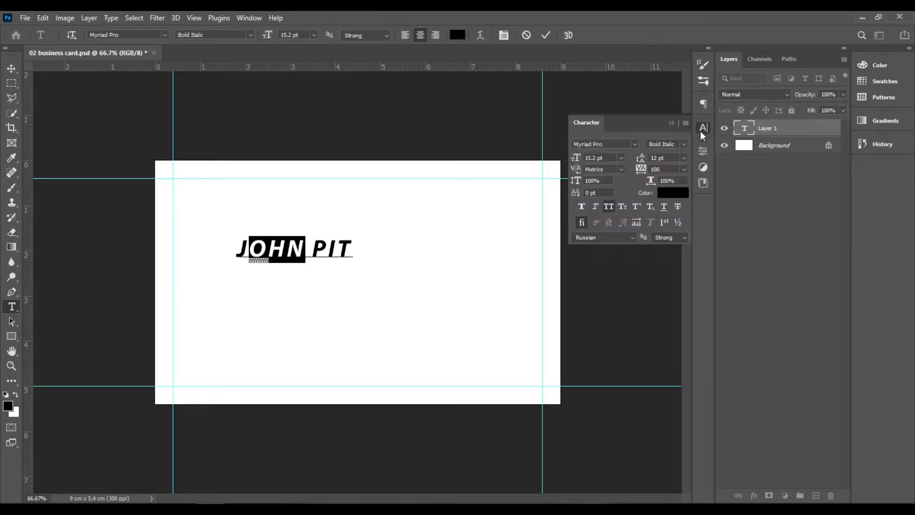
left_click(610, 206)
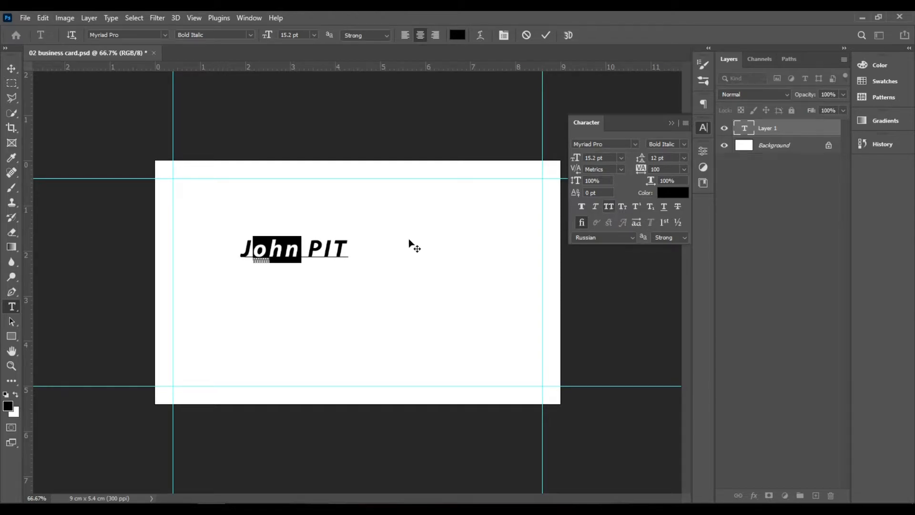
left_click(336, 243)
left_click_drag(306, 246, 350, 248)
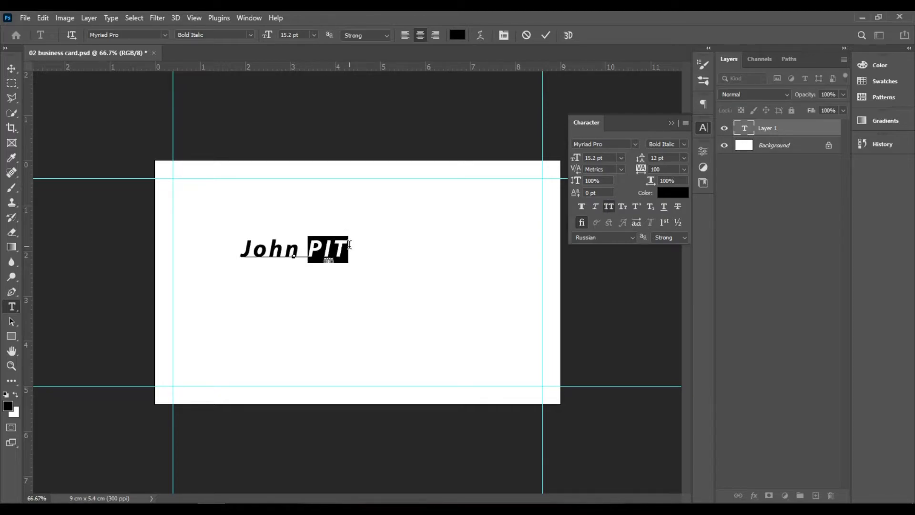
left_click(611, 208)
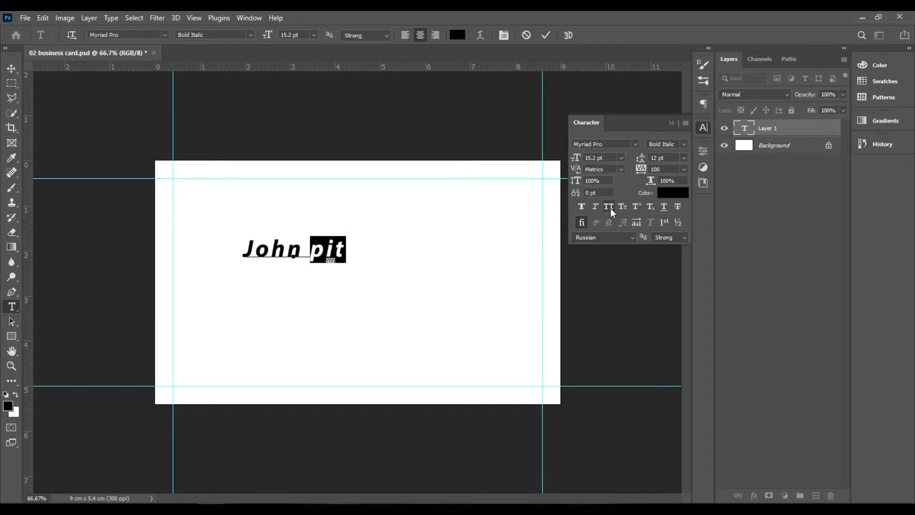
left_click(323, 251)
mouse_move(322, 254)
left_mouse_down()
mouse_move(302, 254)
mouse_move(309, 255)
left_mouse_up()
key("Right")
key("BackSpace")
type("P")
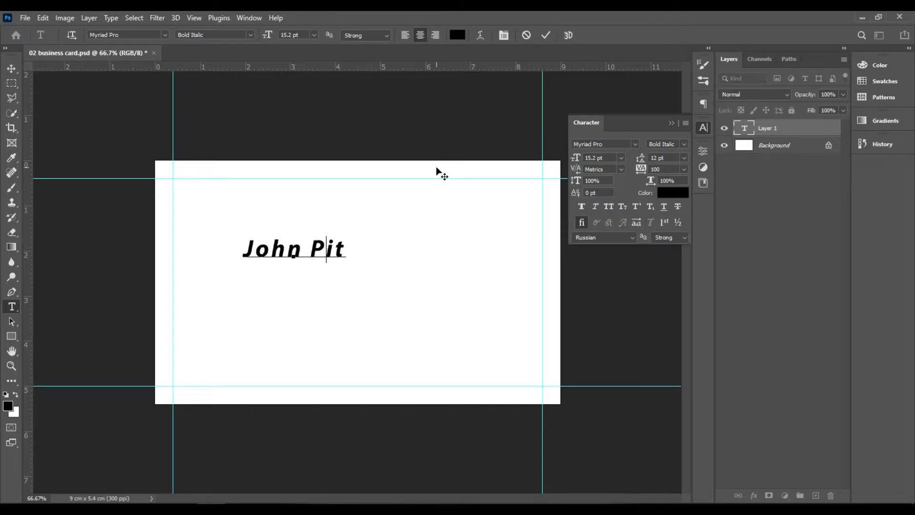
left_click(546, 36)
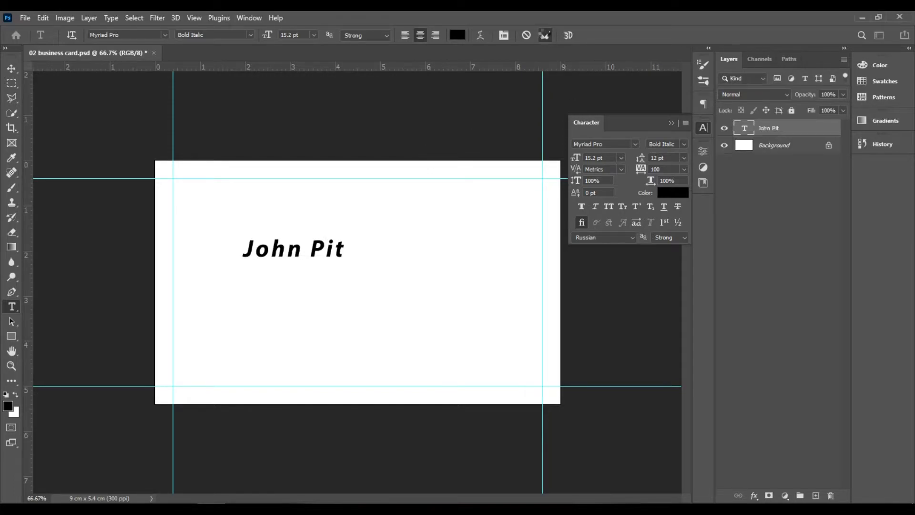
Nudge the name text slightly left and duplicate it directly beneath the original
left_click(12, 69)
left_click_drag(278, 242, 450, 234)
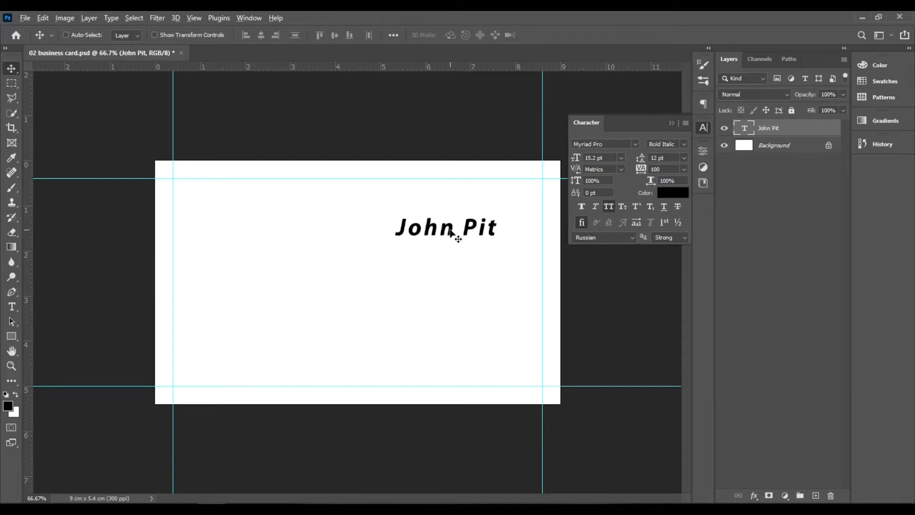
left_click_drag(450, 232, 450, 269)
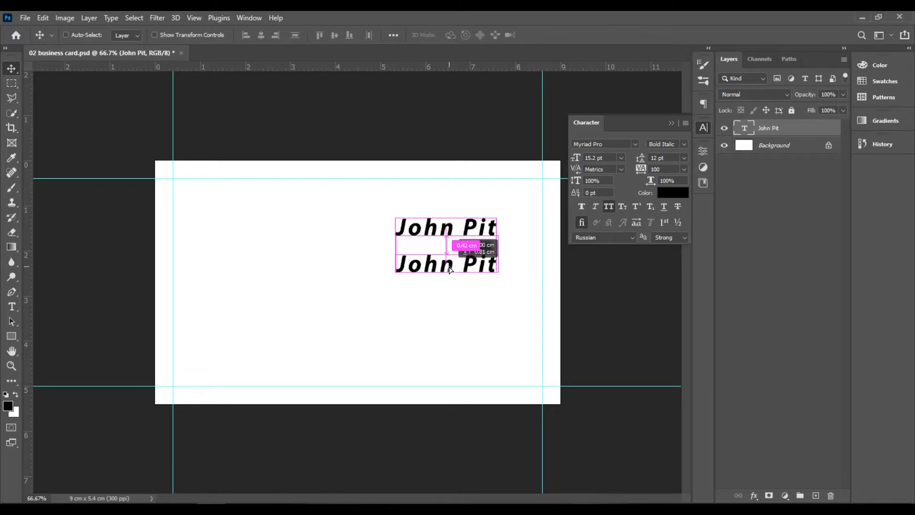
left_click_drag(450, 270, 450, 268)
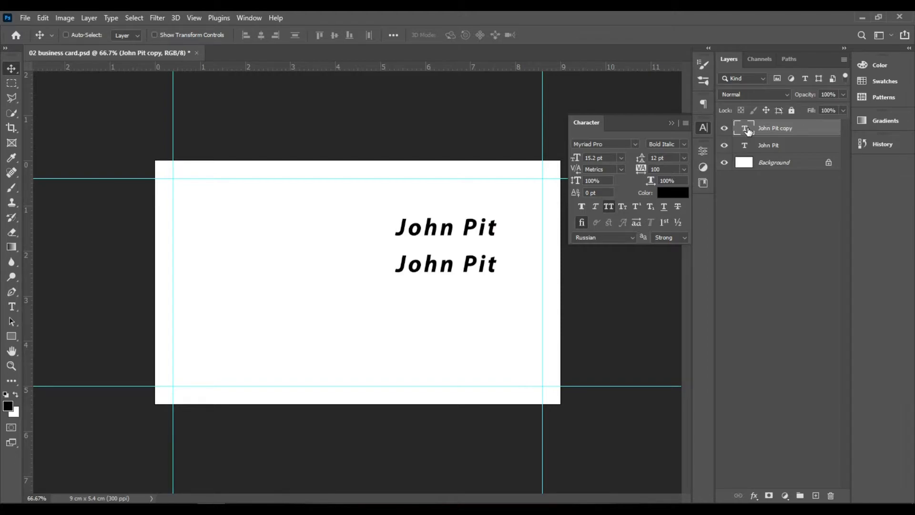
Rewrite the copied line as PHOTOGRAPHY in Regular All Caps, then select it with the name layer
double_click(747, 129)
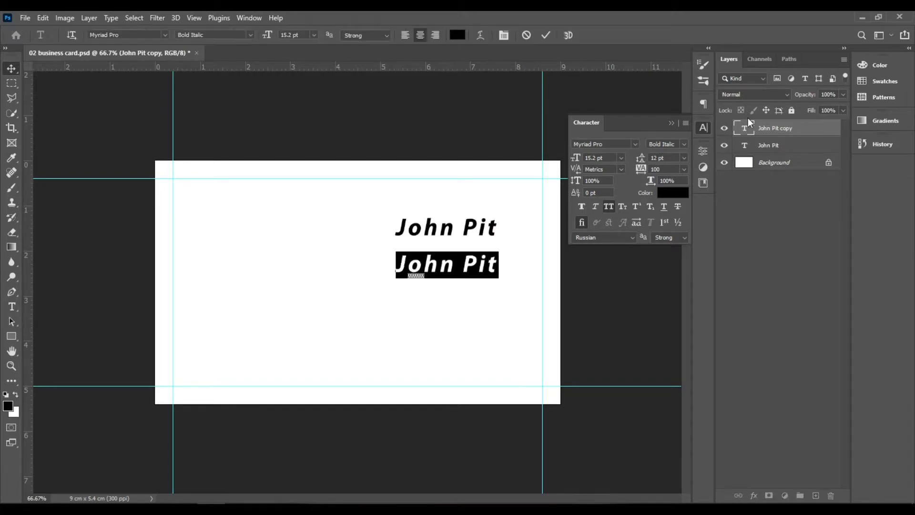
left_click(250, 36)
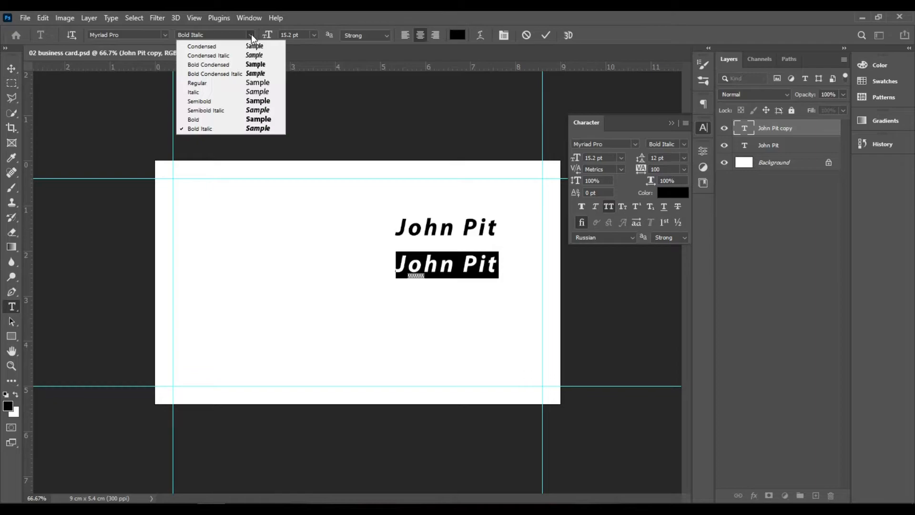
left_click(238, 84)
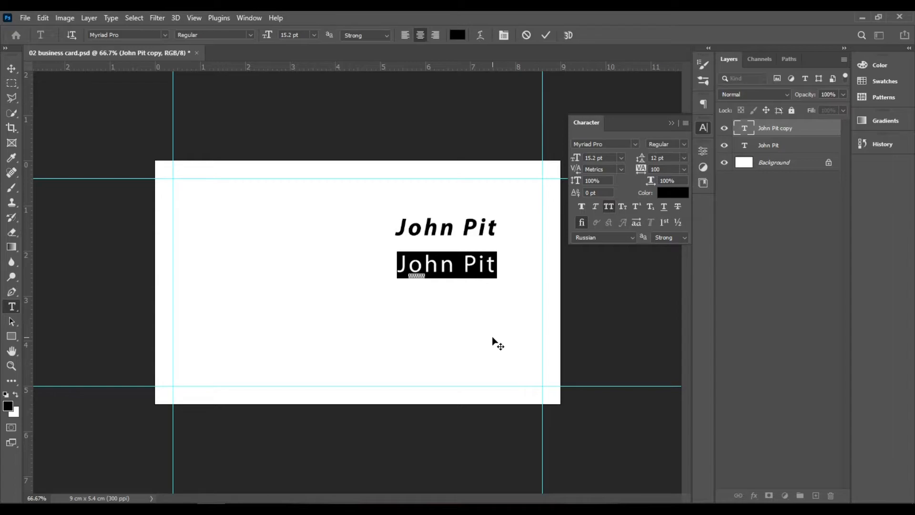
left_click(611, 205)
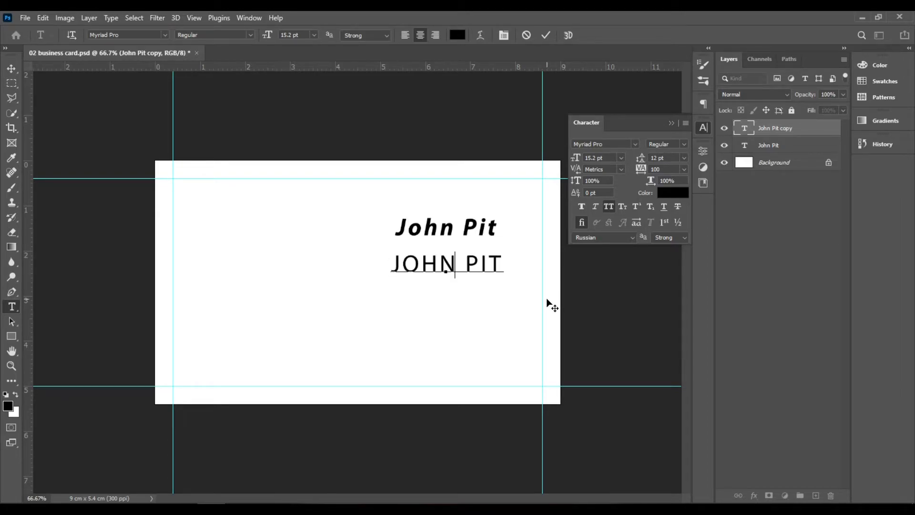
type("PHO")
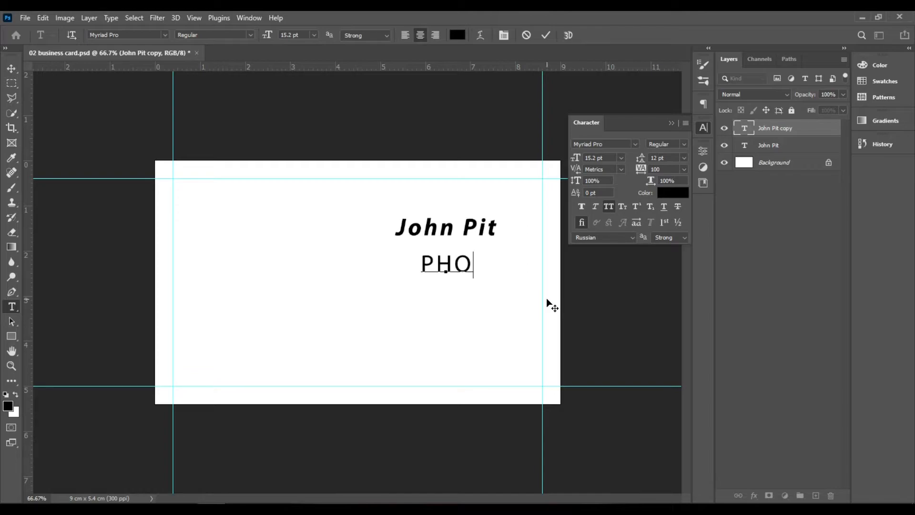
type("TOGRAPHY")
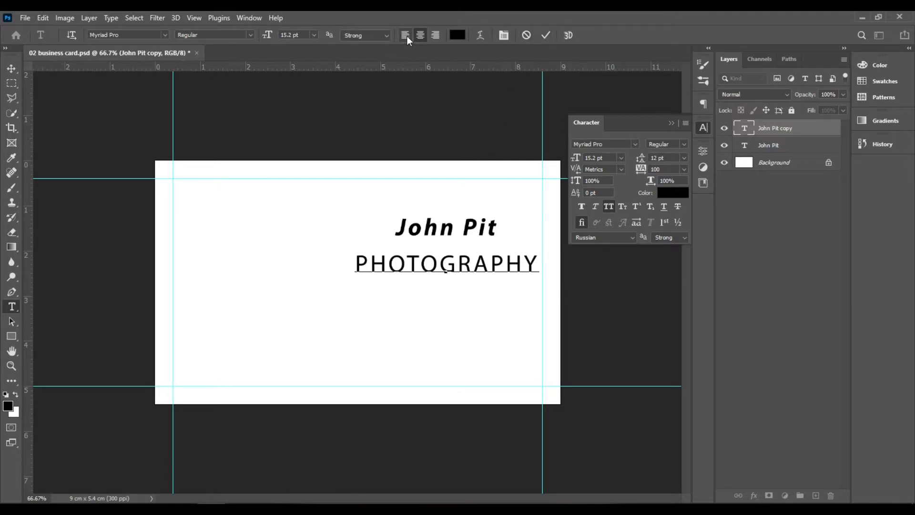
left_click(547, 35)
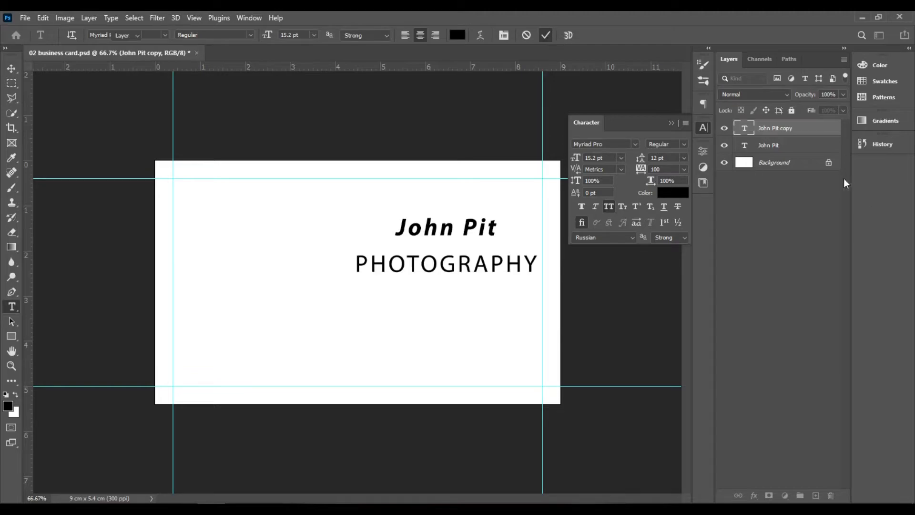
key("v")
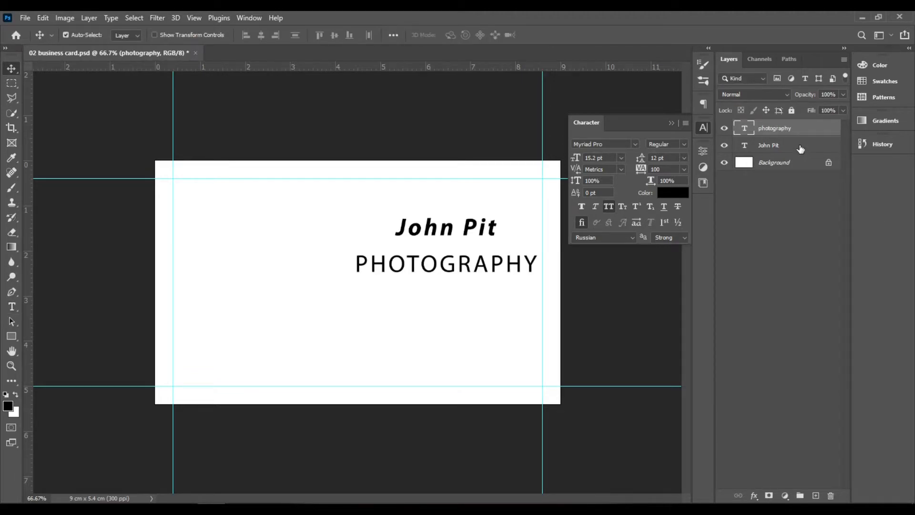
left_click(801, 149, "shift")
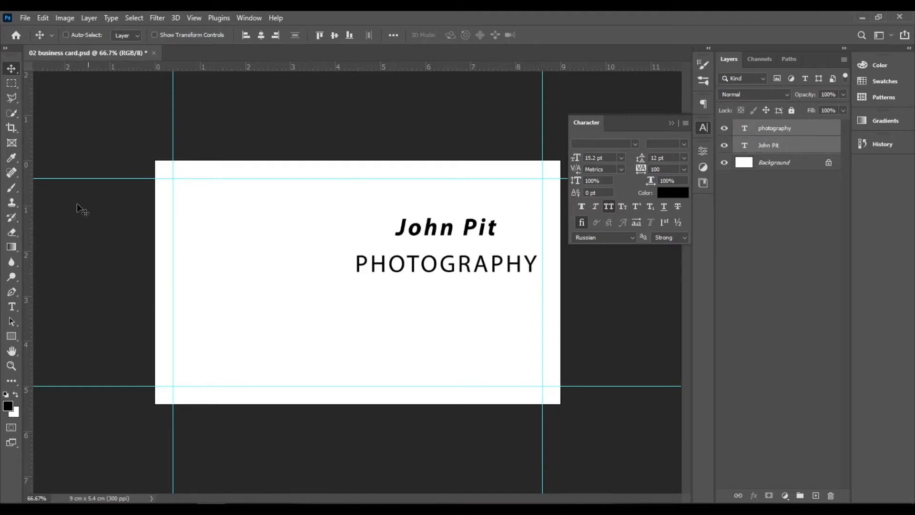
Left-align the name and PHOTOGRAPHY lines and shift them left together
left_click(12, 308)
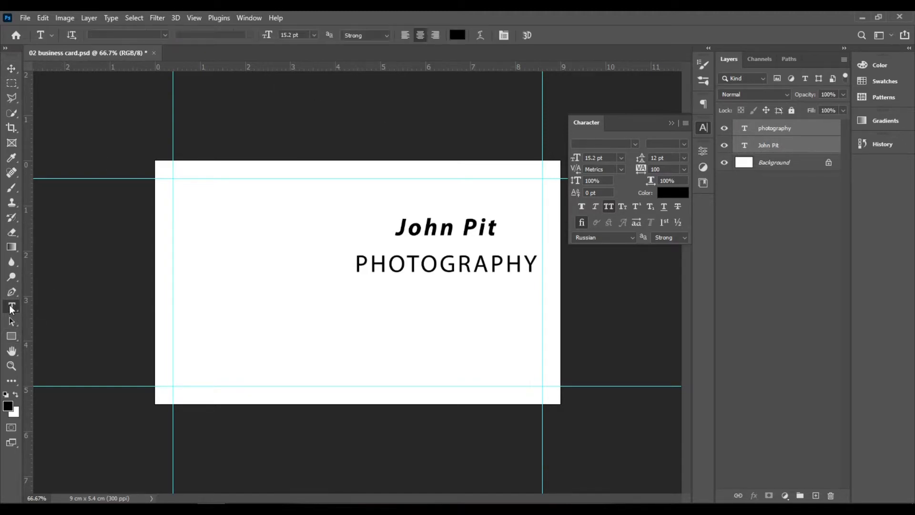
left_click(406, 36)
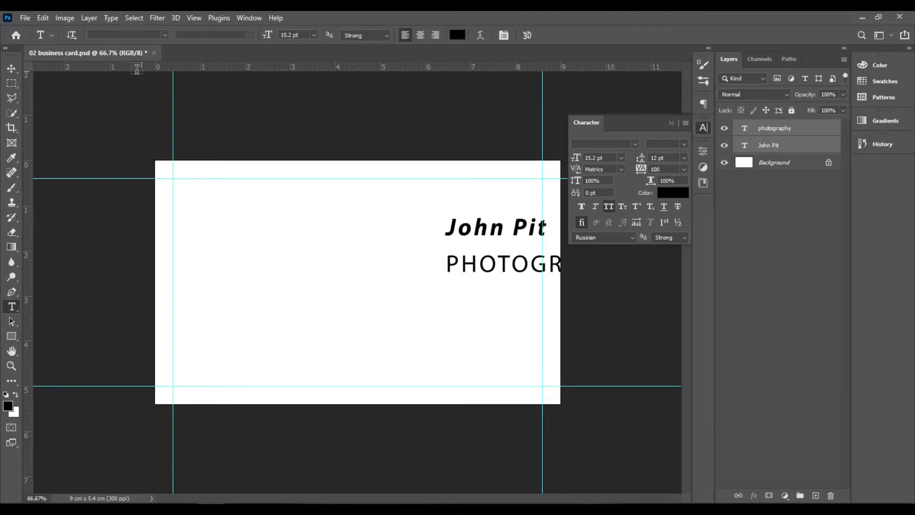
left_click(12, 69)
left_click_drag(513, 238, 414, 237)
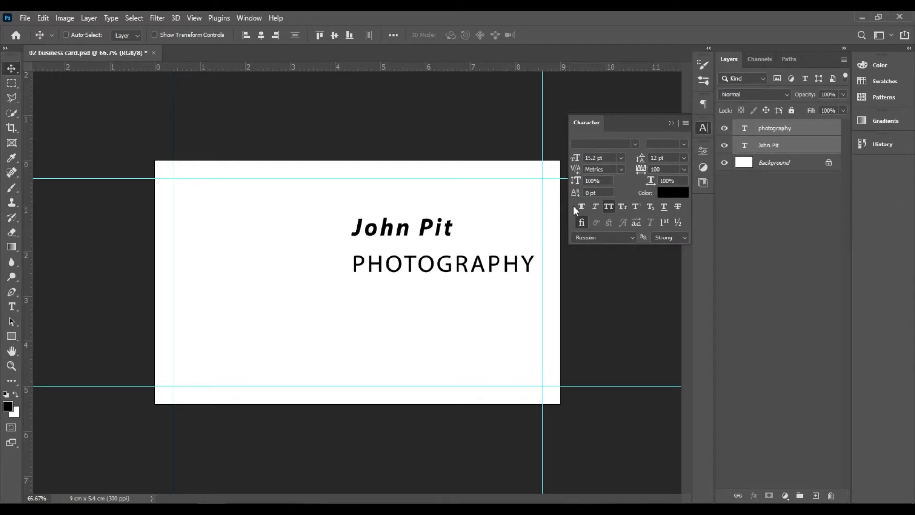
Scale the two text lines down slightly and move them right and a little up
key("ctrl")
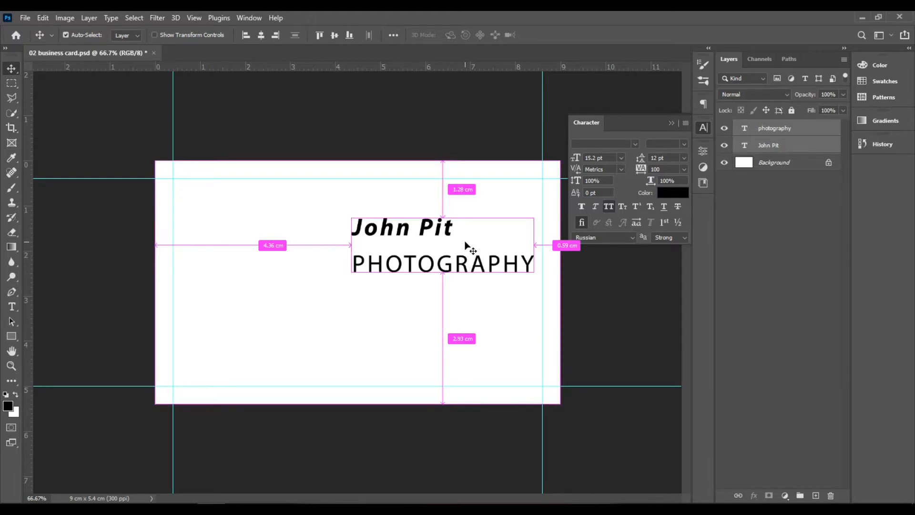
key("ctrl+t")
left_click_drag(535, 272, 508, 263)
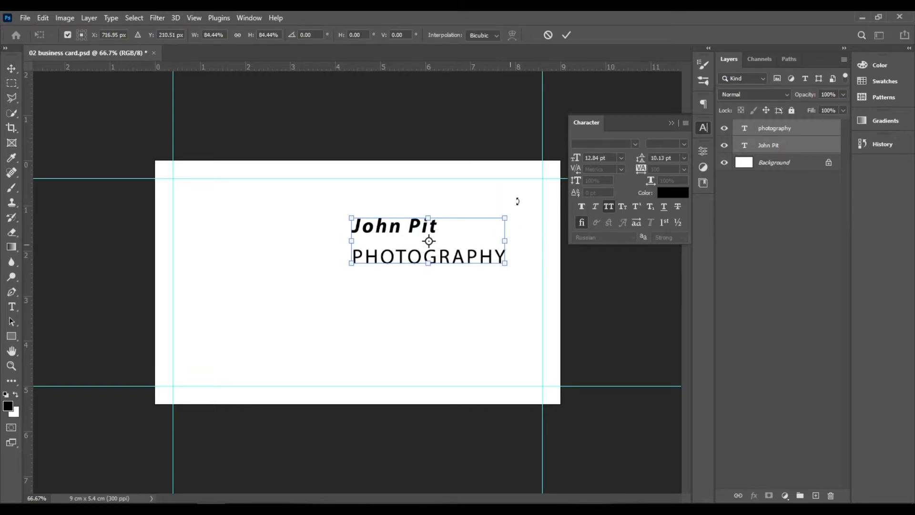
left_click(565, 37)
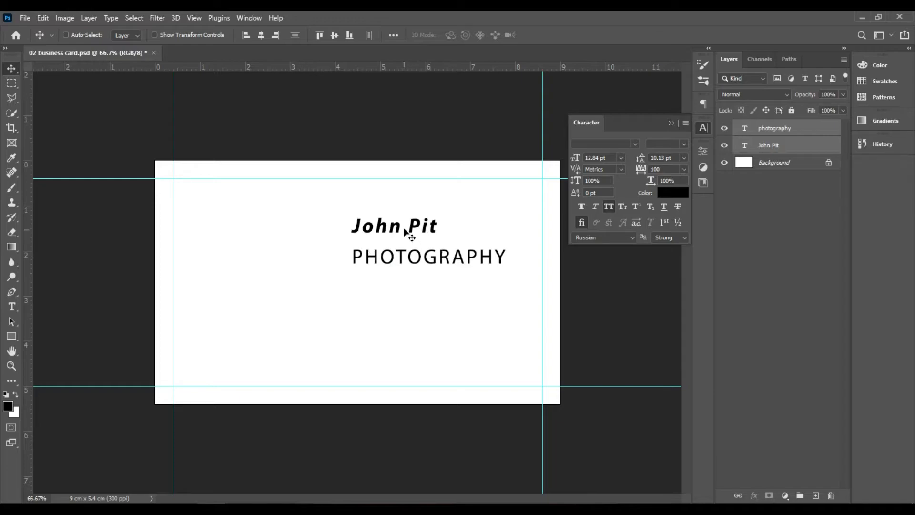
left_click_drag(412, 228, 499, 213)
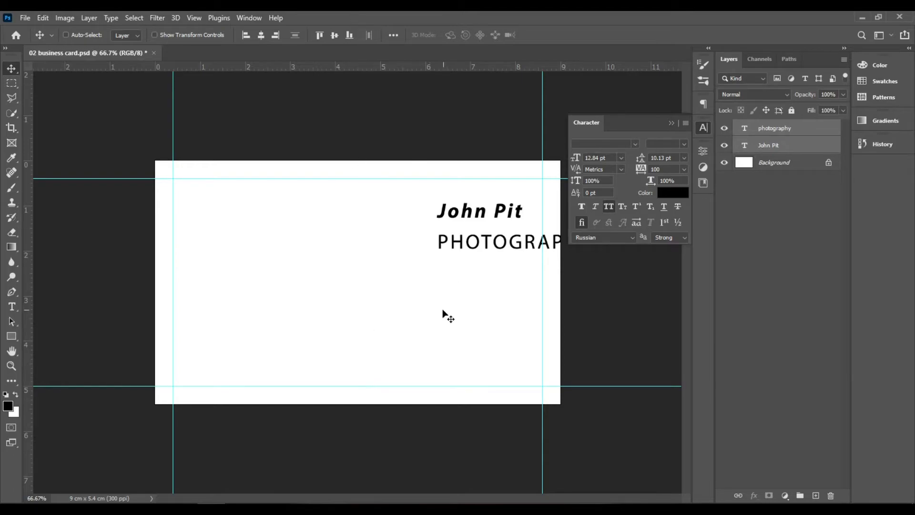
Group the two text layers and name the group BUSINESS NAME
left_click(801, 496)
double_click(764, 127)
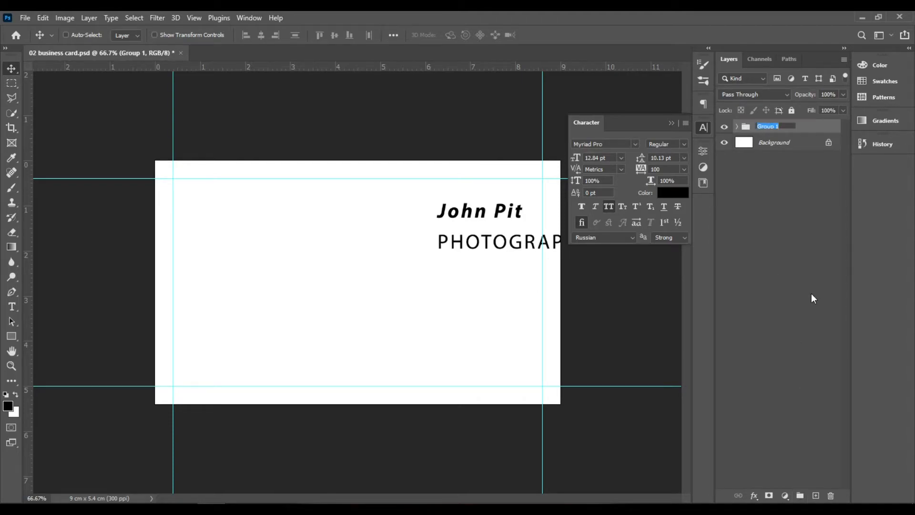
type("BUSINESS NAME")
key("Return")
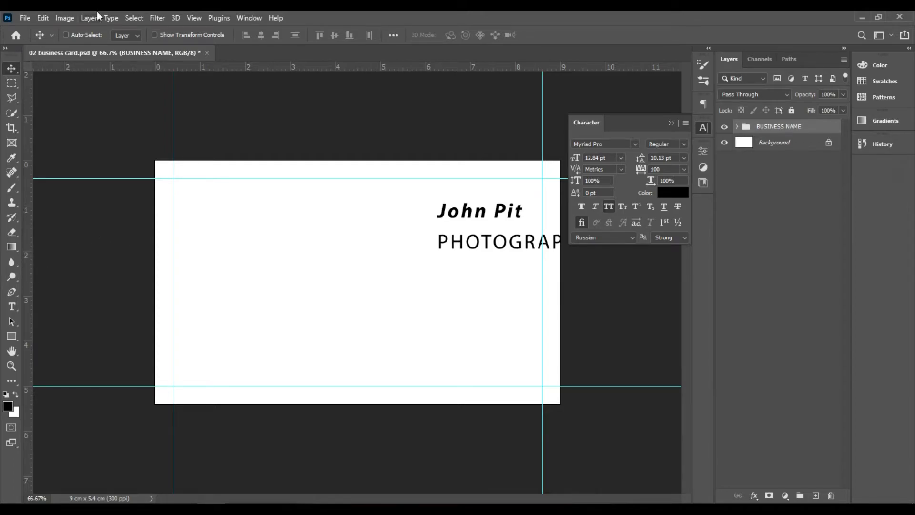
Verify snapping is on, show rulers, and place a vertical guide at the 4.50 cm centre
left_click(194, 18)
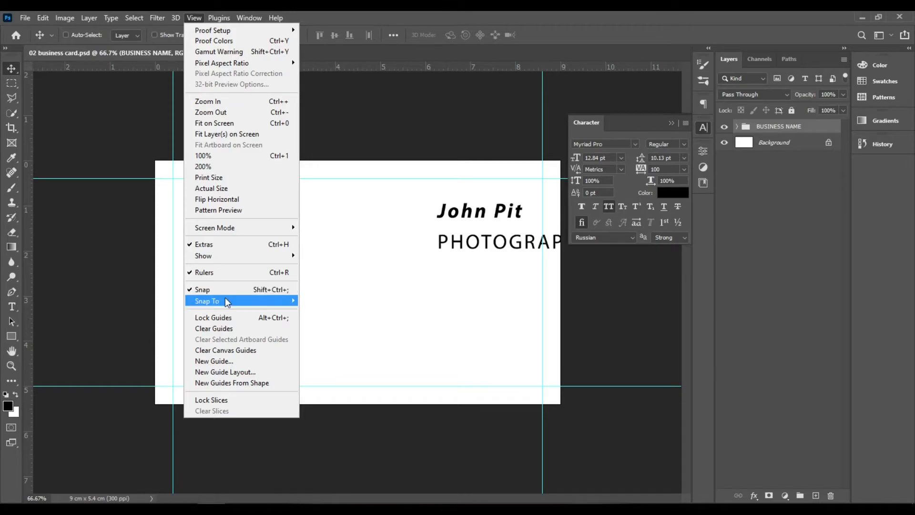
mouse_move(222, 303)
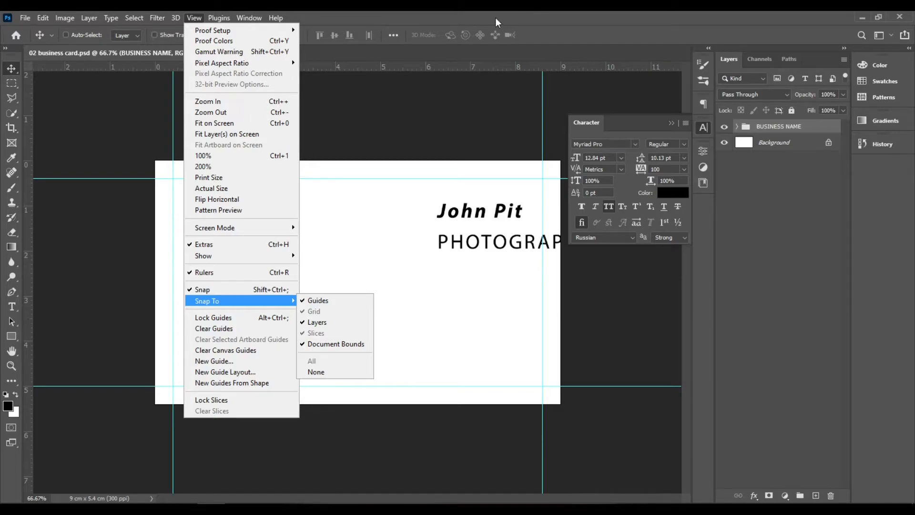
mouse_move(251, 257)
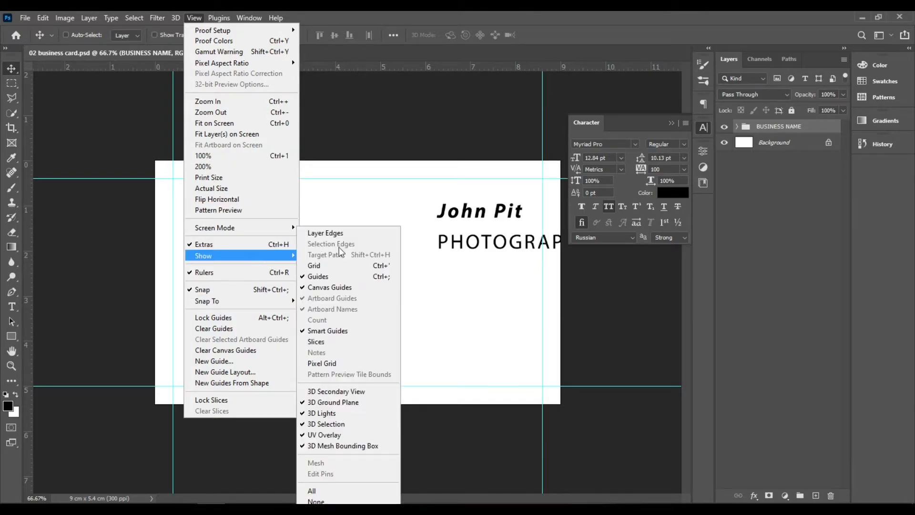
left_click(528, 41)
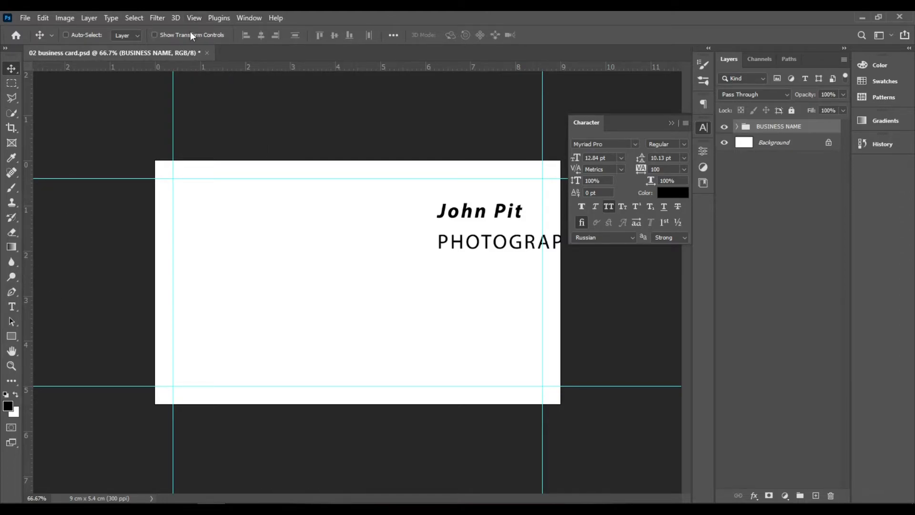
key("ctrl+r")
key("ctrl+r")
key("ctrl+r")
key("ctrl+r")
left_click_drag(27, 285, 360, 274)
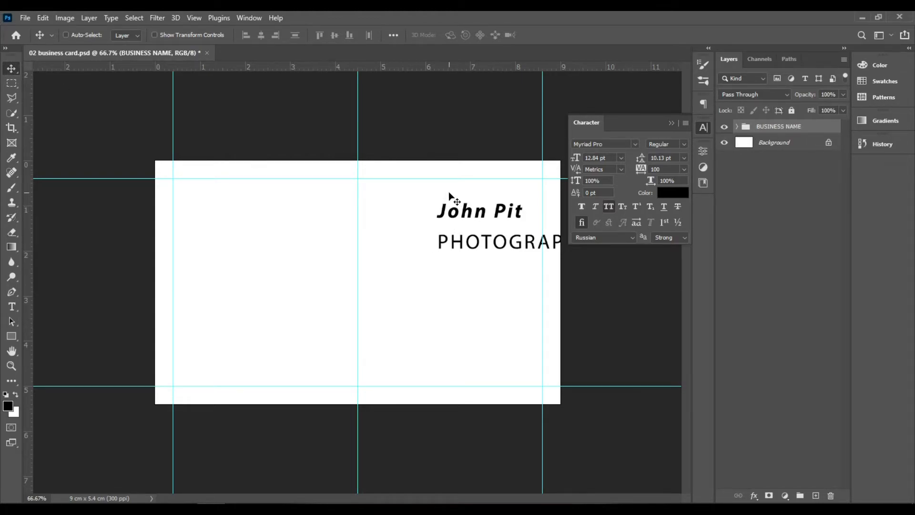
Centre the BUSINESS NAME group vertically on the card and Alt-drag a duplicate to the left half
left_click_drag(469, 212, 393, 250)
key("ctrl")
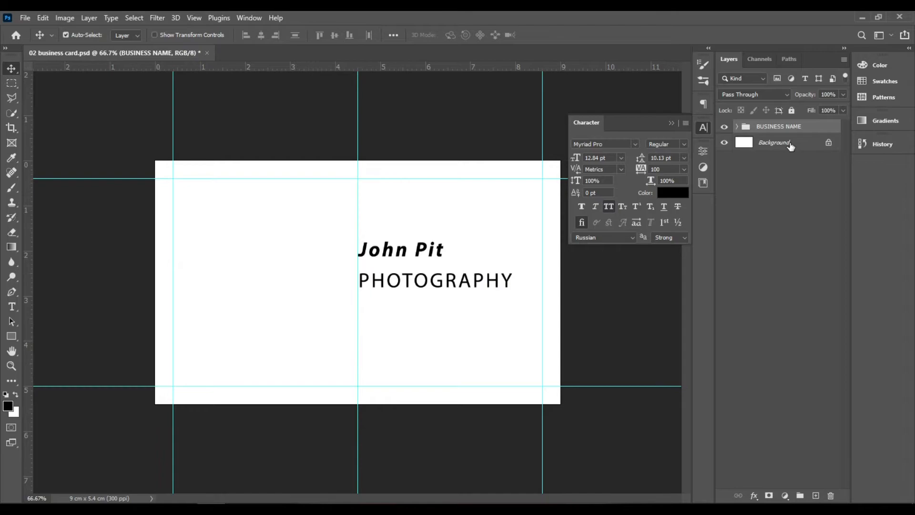
left_click(797, 146)
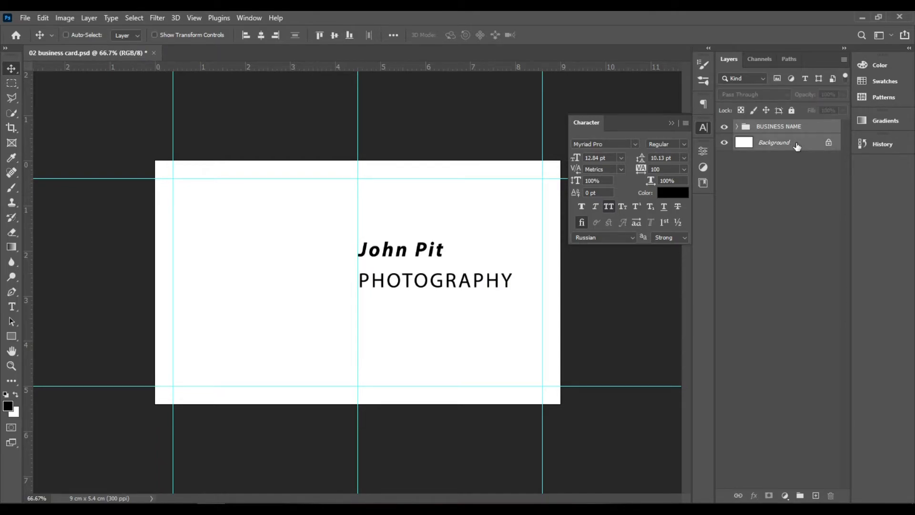
left_click(336, 35)
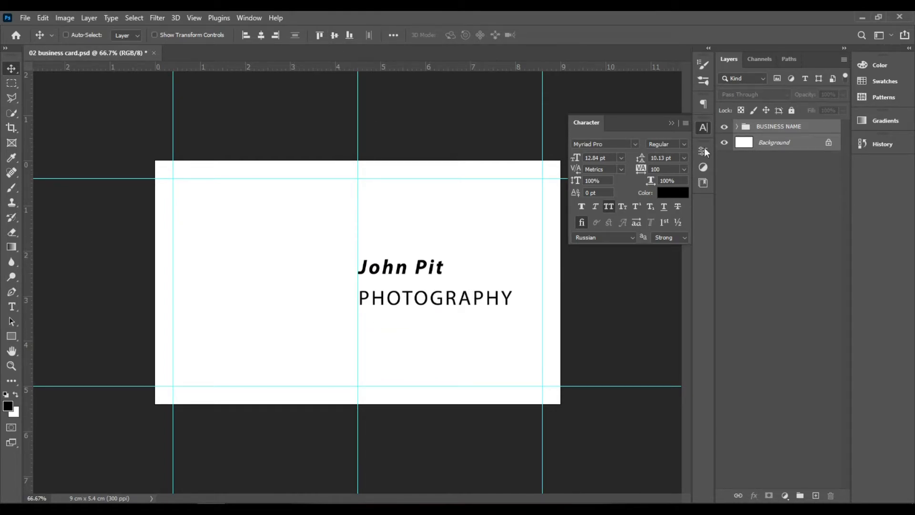
left_click(824, 132)
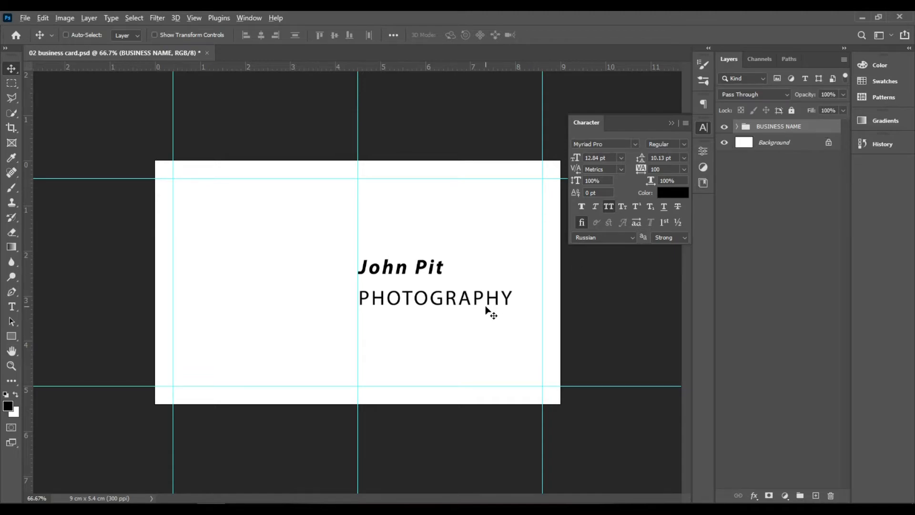
left_click_drag(481, 300, 313, 304)
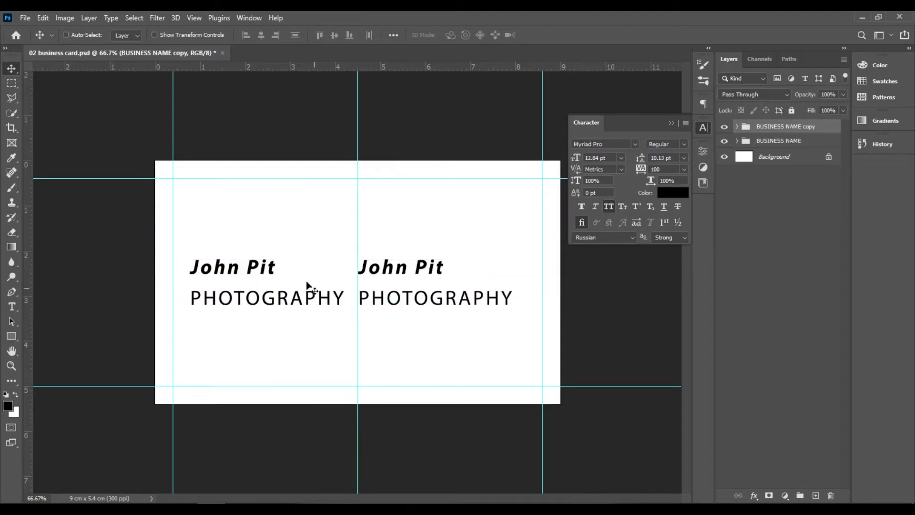
Right-align the copied John Pit and PHOTOGRAPHY lines and drag them lower, ending at the centre guide
left_click(11, 307)
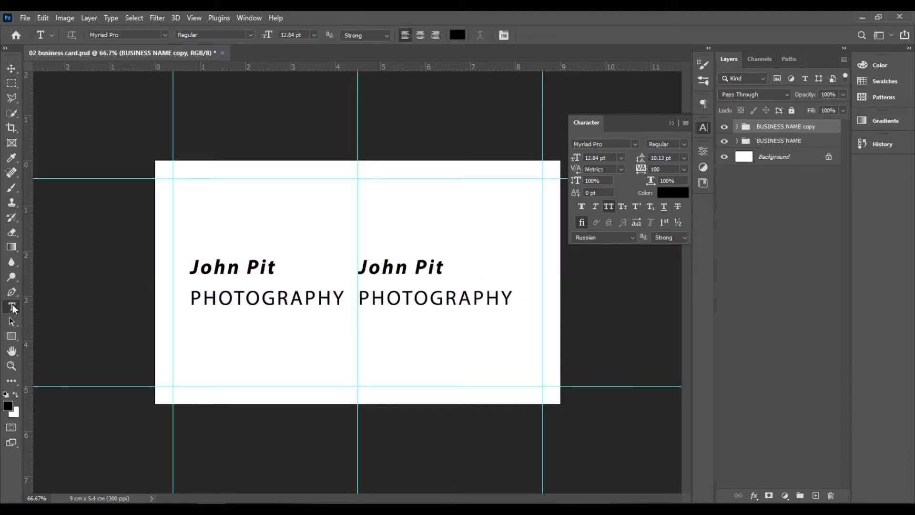
left_click(436, 35)
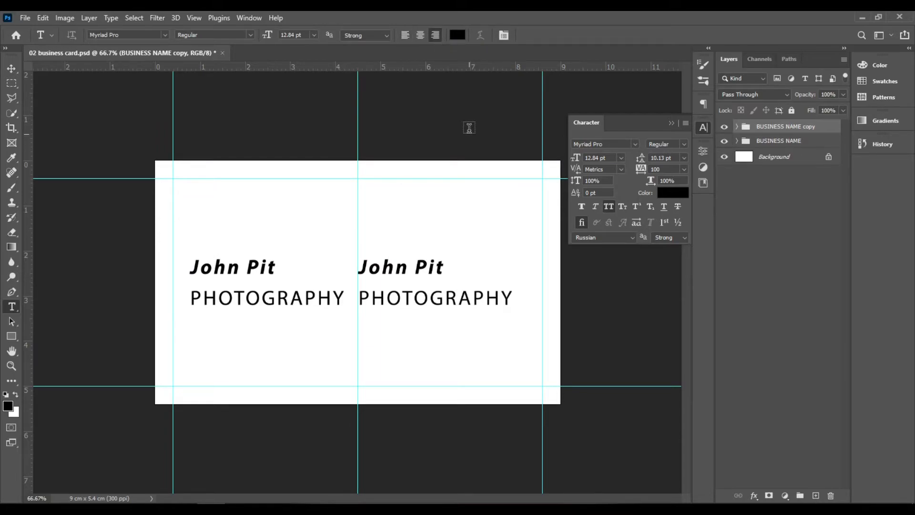
left_click(737, 126)
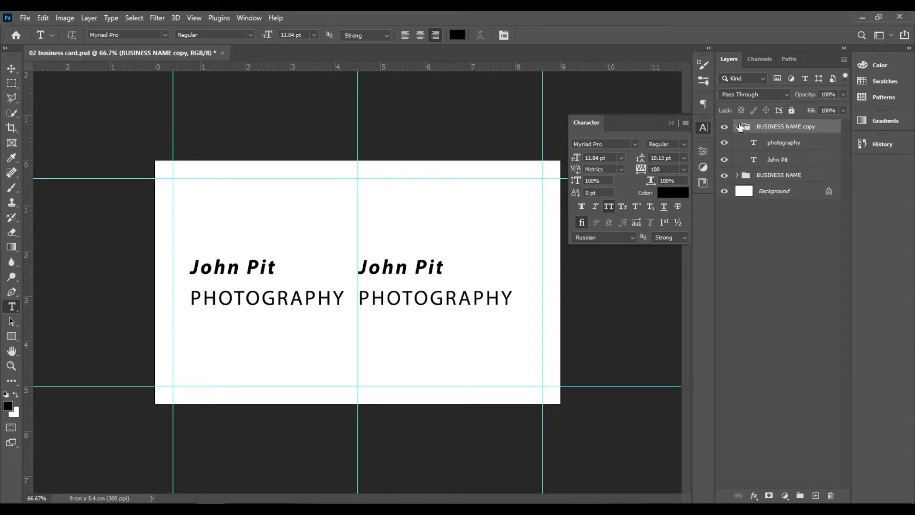
left_click(784, 143)
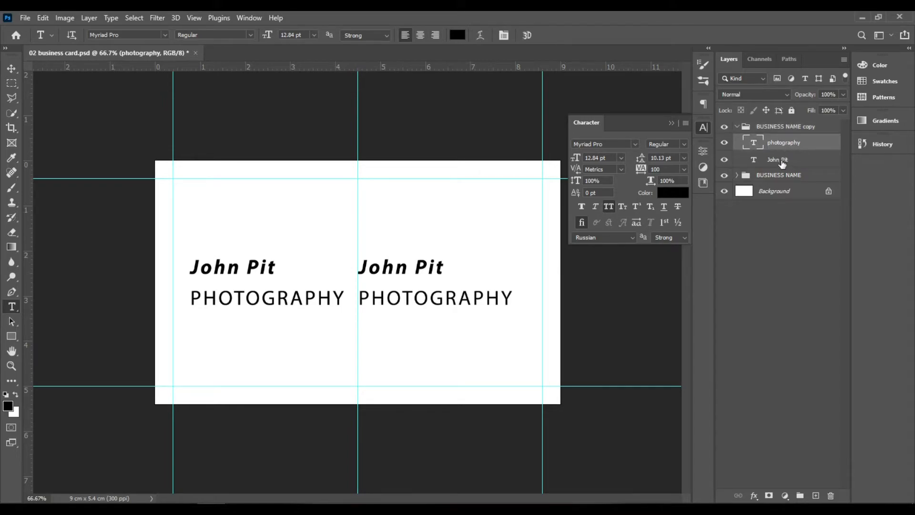
left_click(841, 160, "shift")
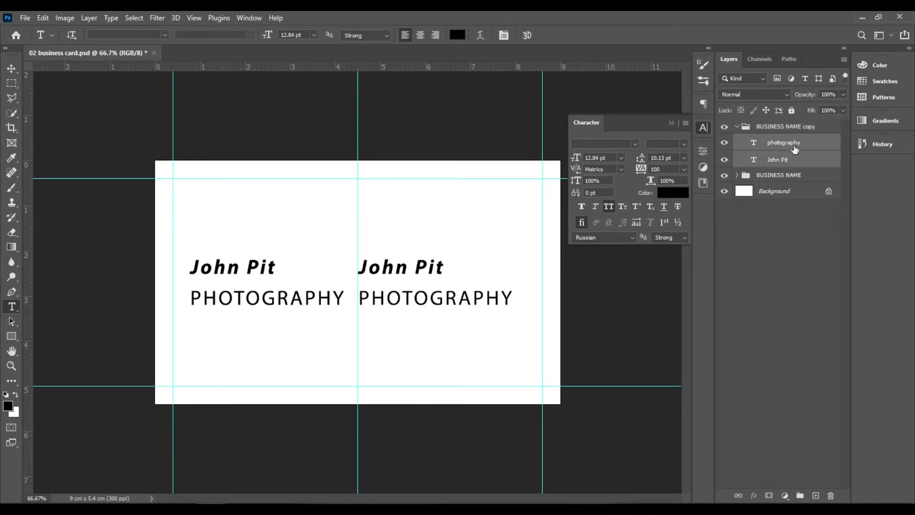
left_click(436, 35)
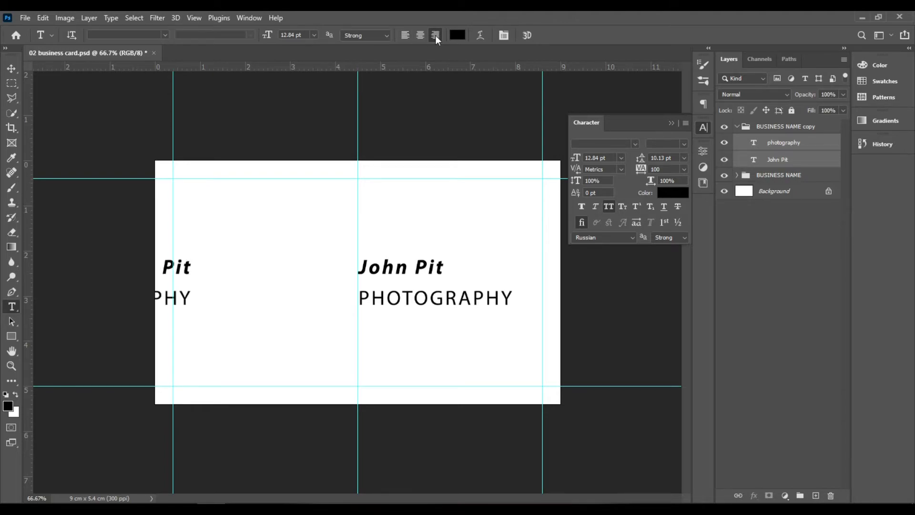
left_click(12, 69)
left_click_drag(175, 269, 344, 333)
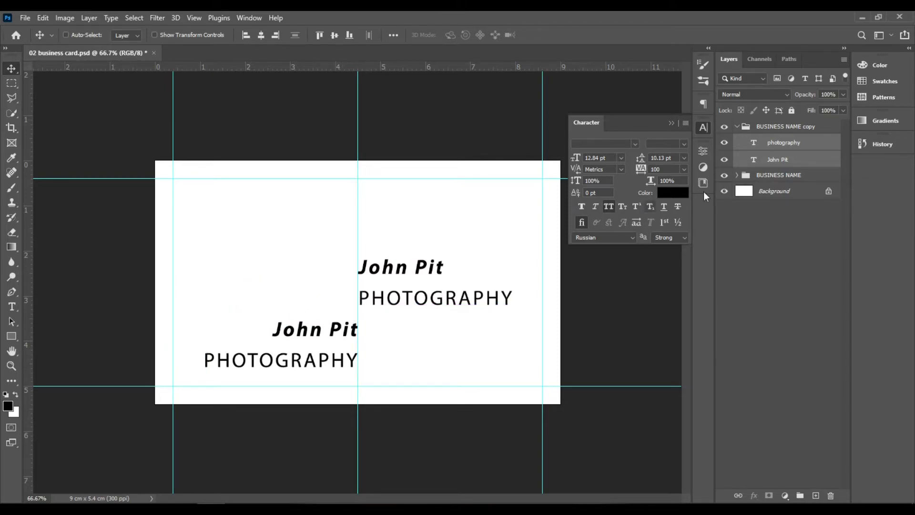
Replace the copy's PHOTOGRAPHY text with JPPHOTOGRAPHY.COM
double_click(756, 144)
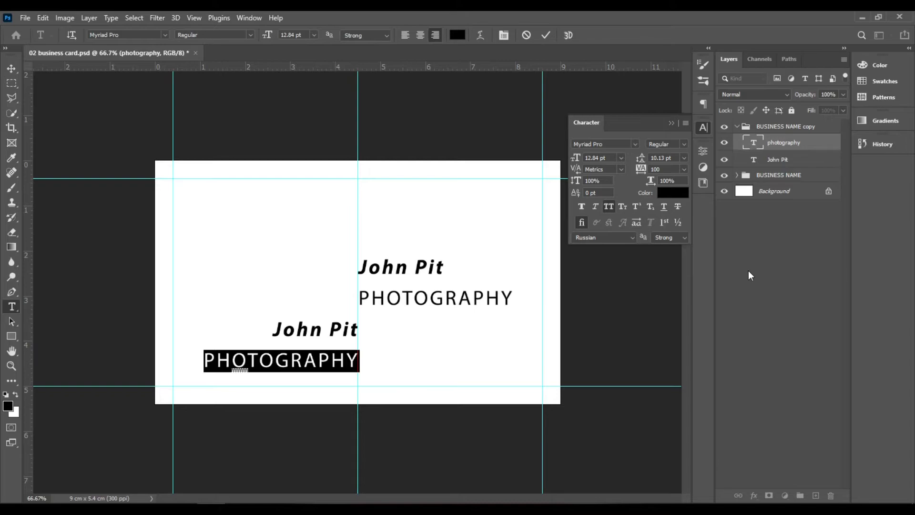
type("JP")
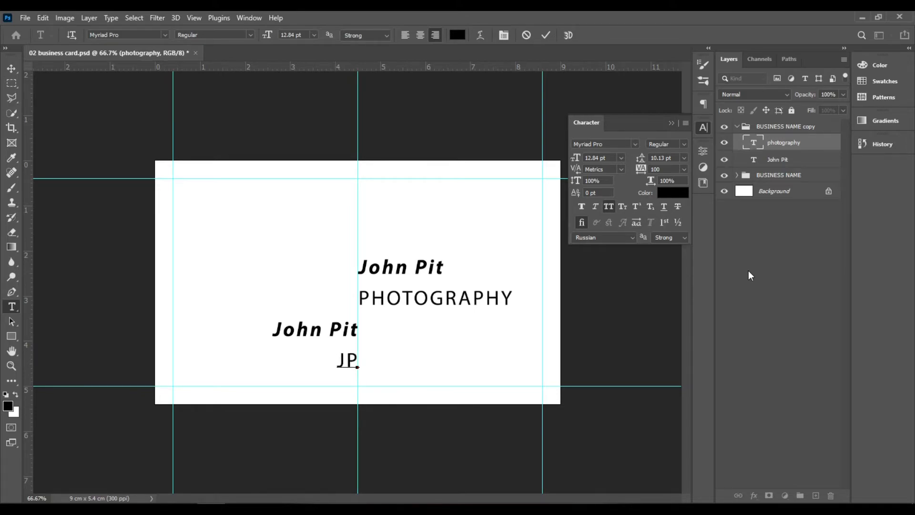
type("PHOTO")
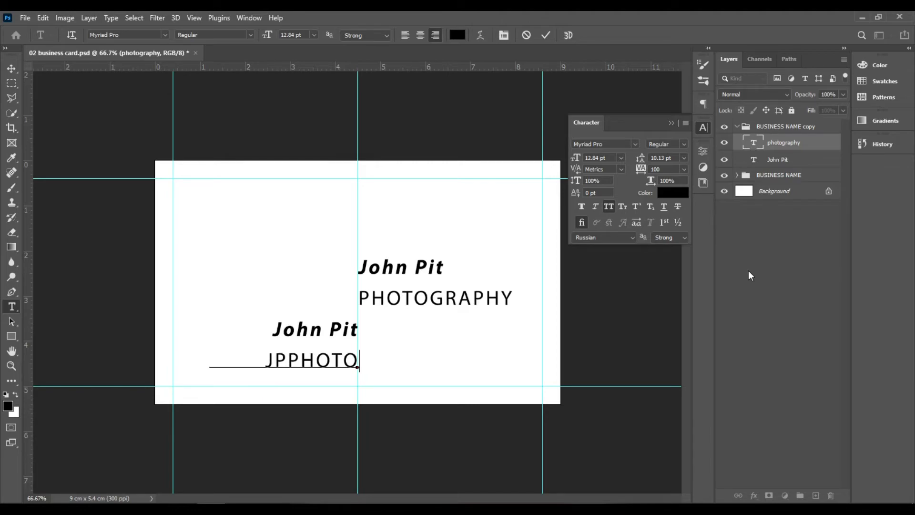
type("GRAPHY")
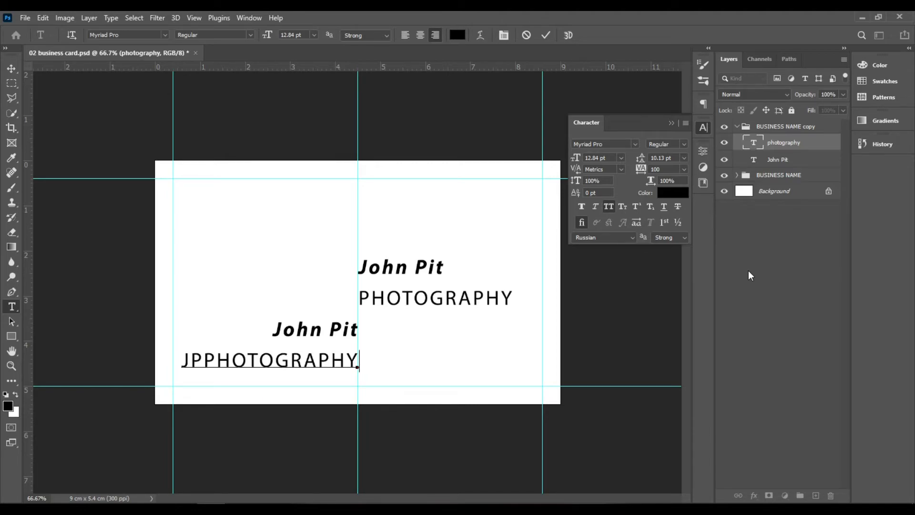
type(".COM")
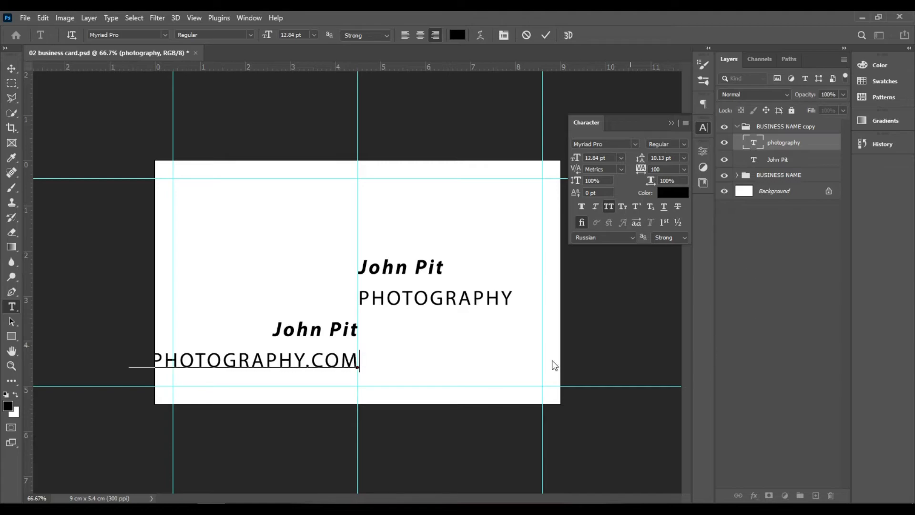
left_click(547, 32)
Set the JPPHOTOGRAPHY.COM line to 9 pt so it fits on the card
key("v")
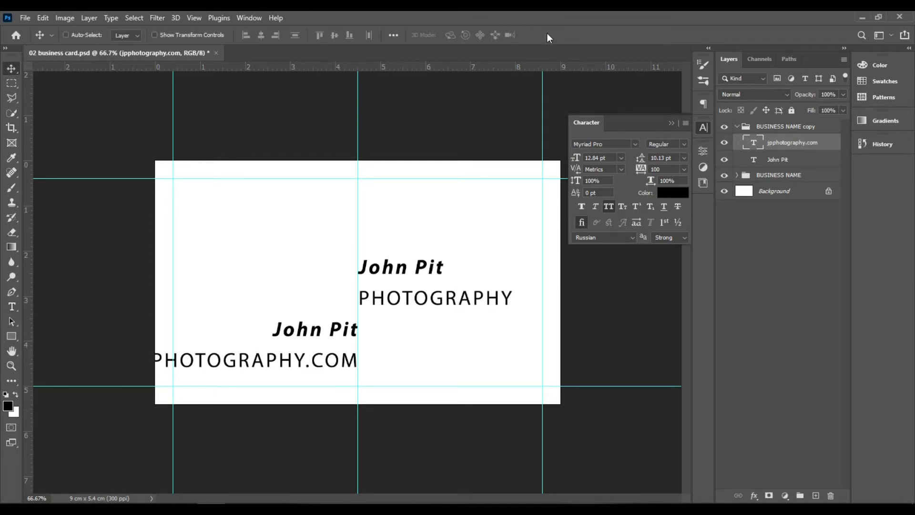
left_click(12, 307)
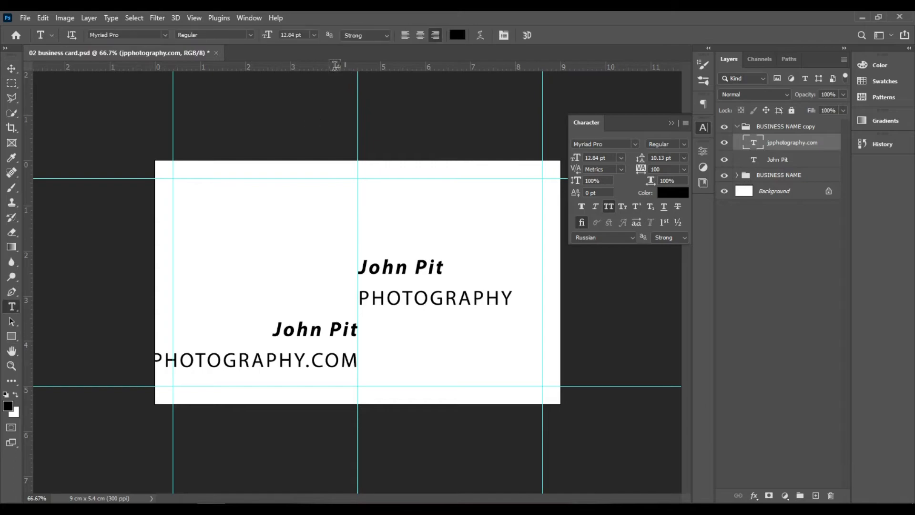
left_click(315, 35)
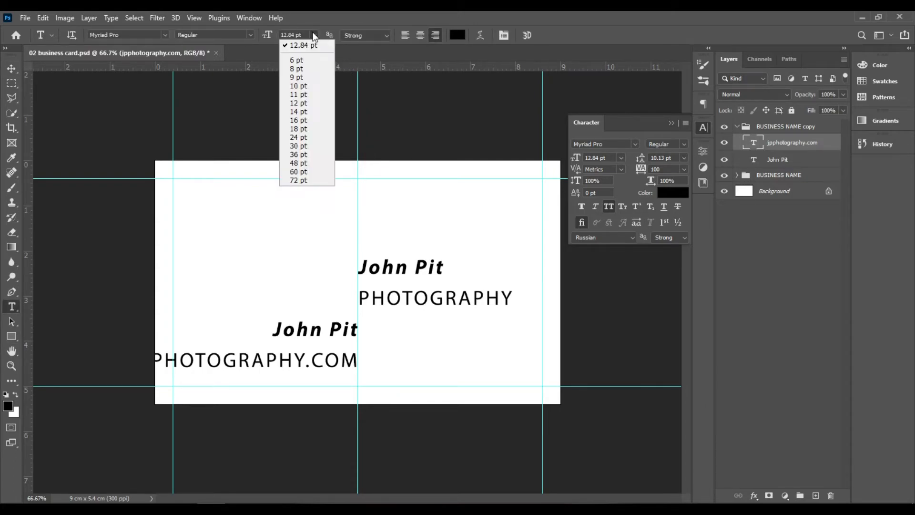
left_click(306, 77)
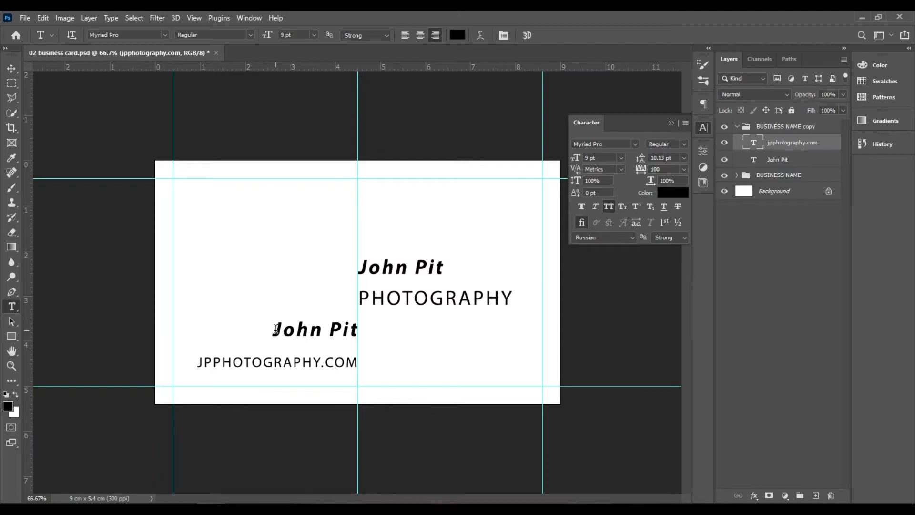
left_click_drag(275, 329, 366, 325)
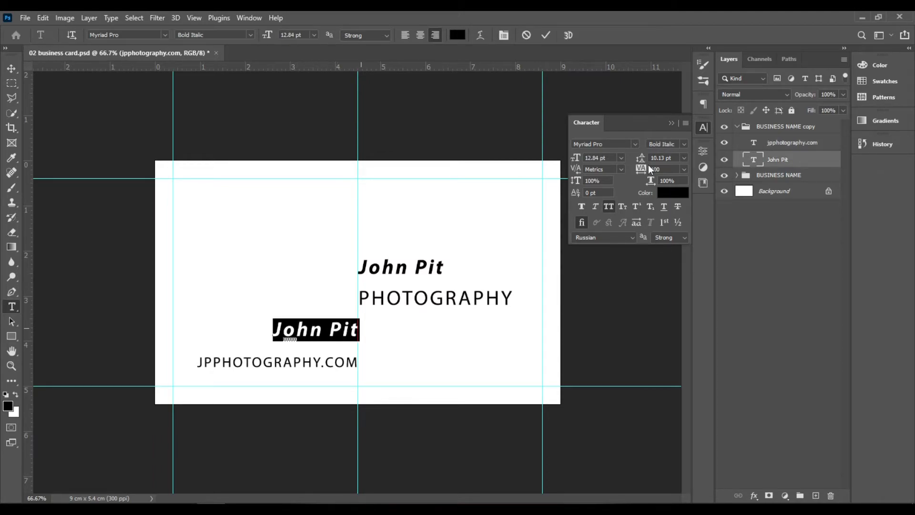
left_click(610, 208)
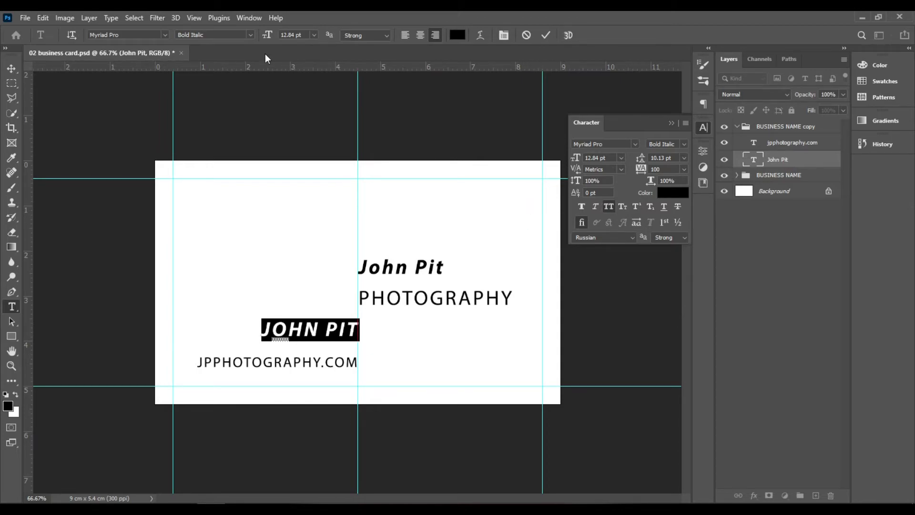
left_click(313, 35)
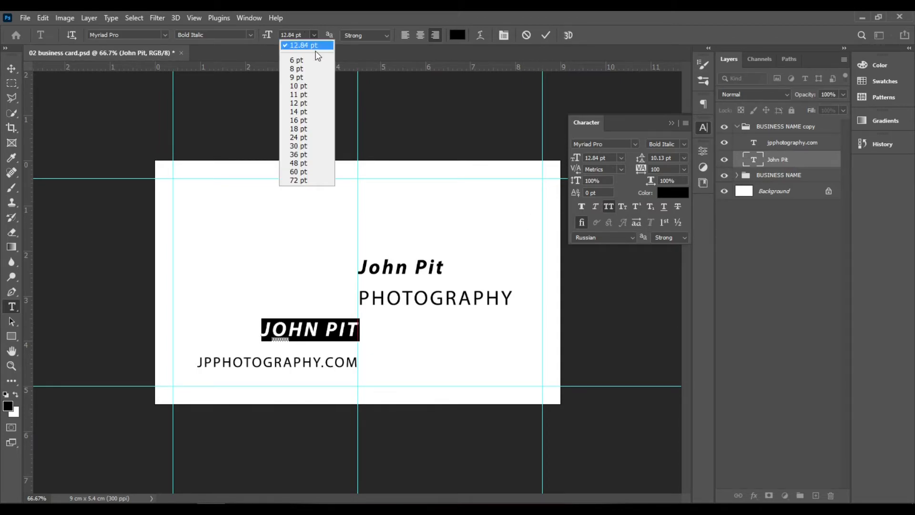
left_click(314, 76)
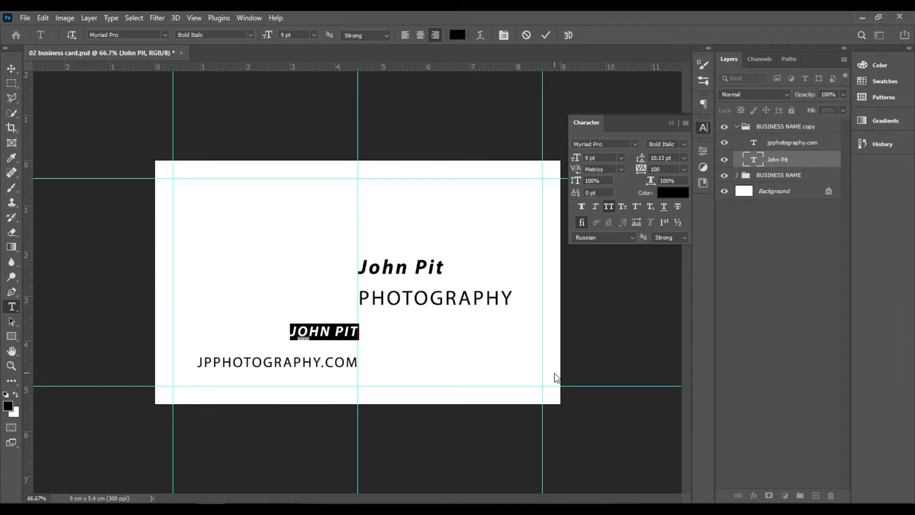
type("999")
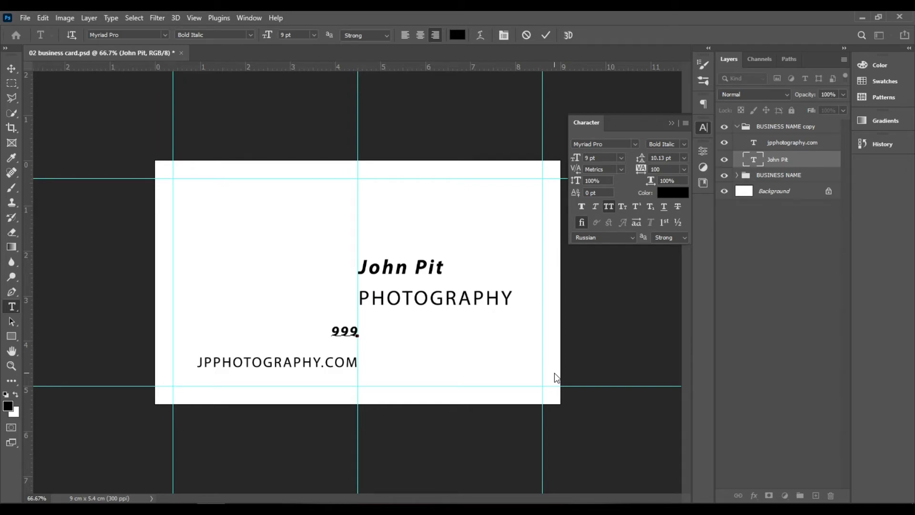
type(" 9999 999")
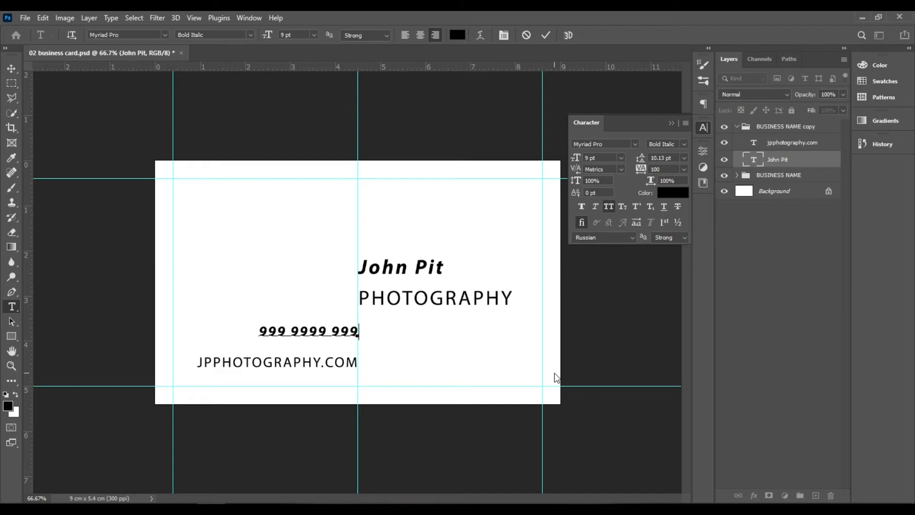
left_click(546, 36)
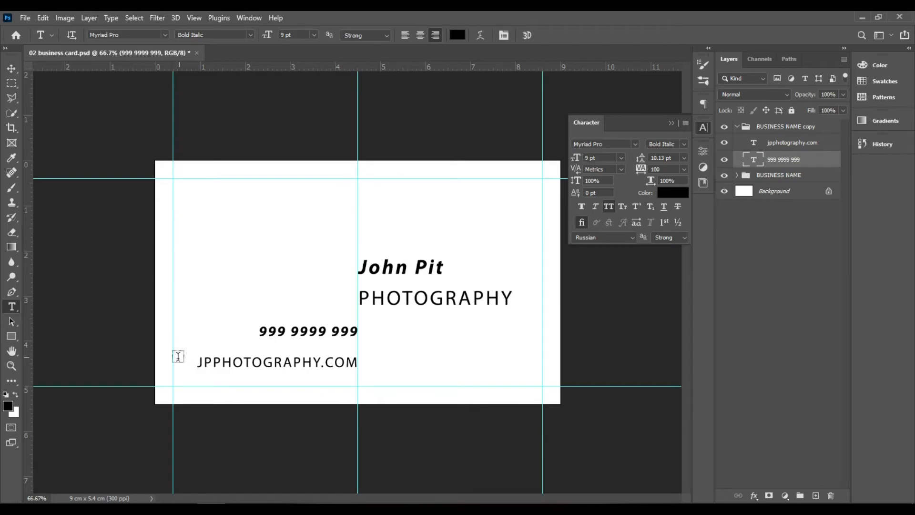
Choose the Custom Shape tool with the Grime 4 shape
left_click(13, 339)
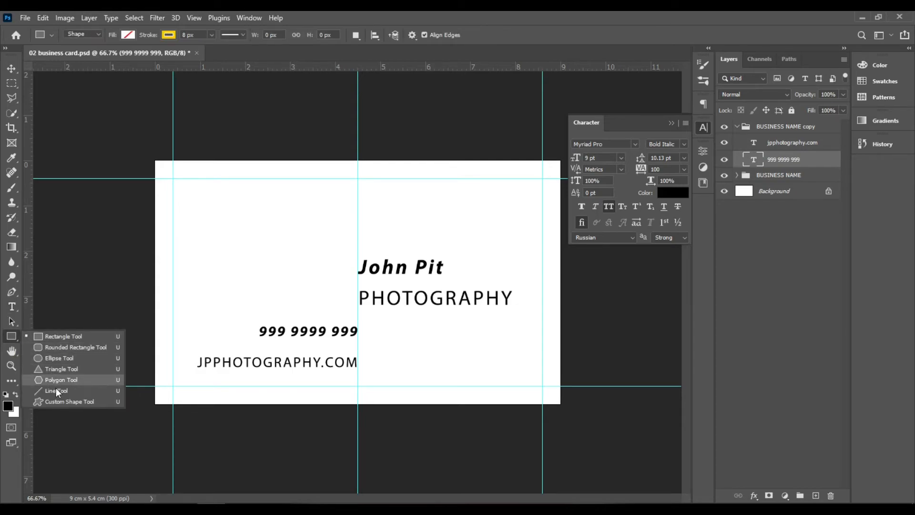
left_click(79, 402)
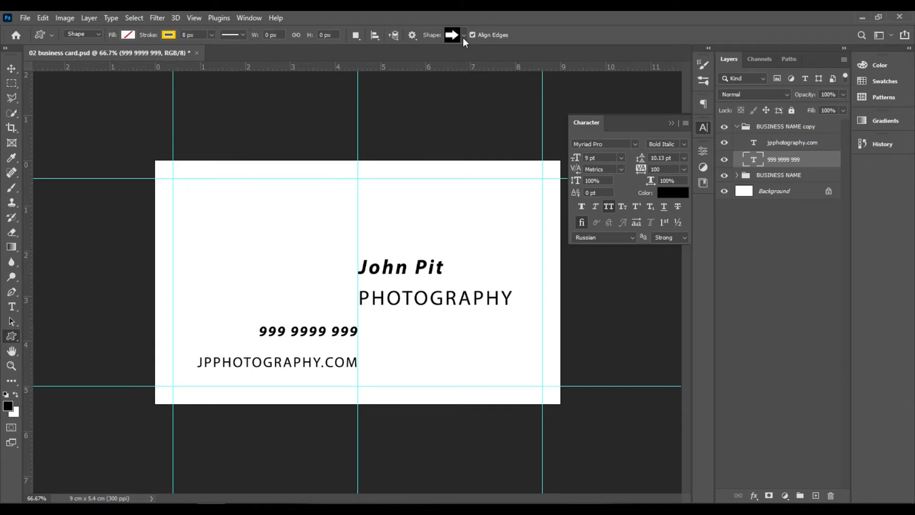
left_click(465, 35)
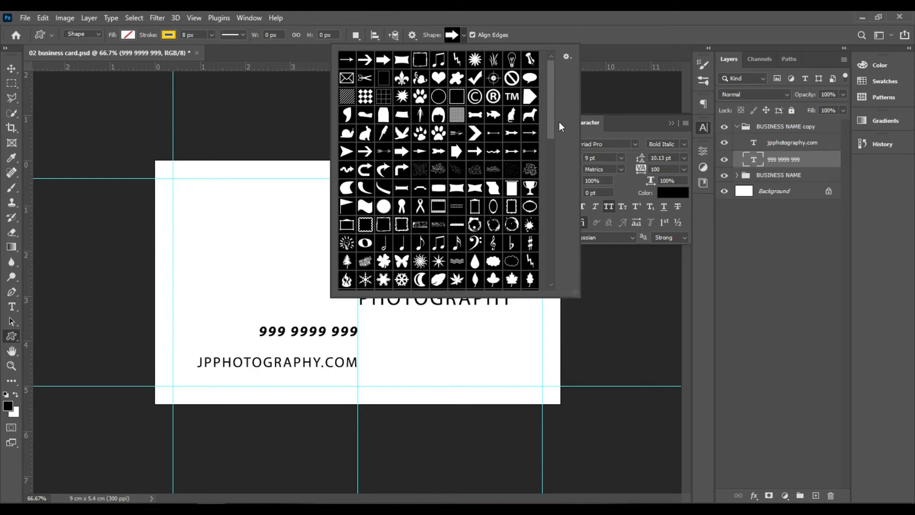
left_click_drag(550, 125, 478, 138)
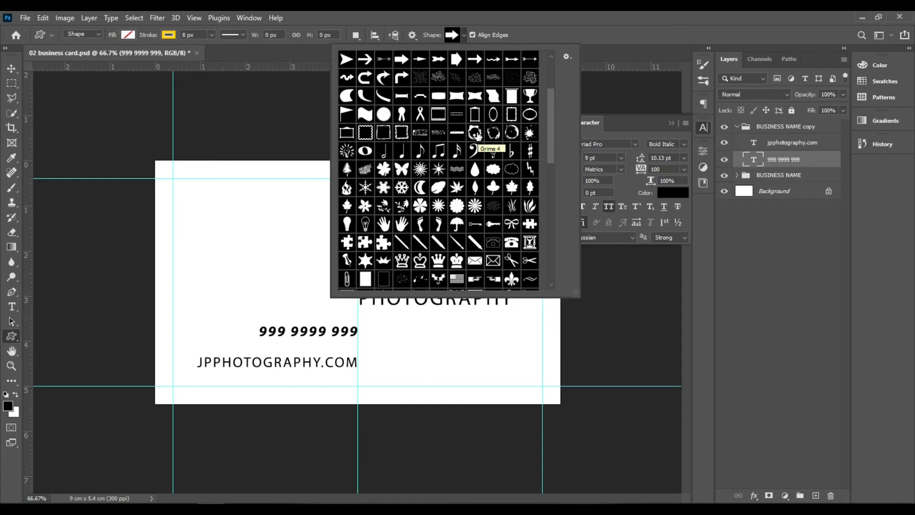
double_click(476, 133)
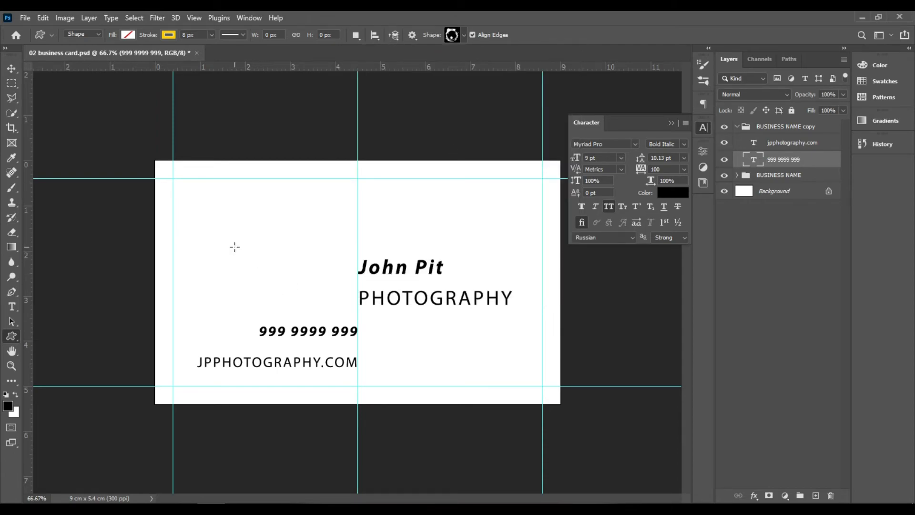
Set the shape fill to dark blue and the stroke to no colour
left_click(135, 36)
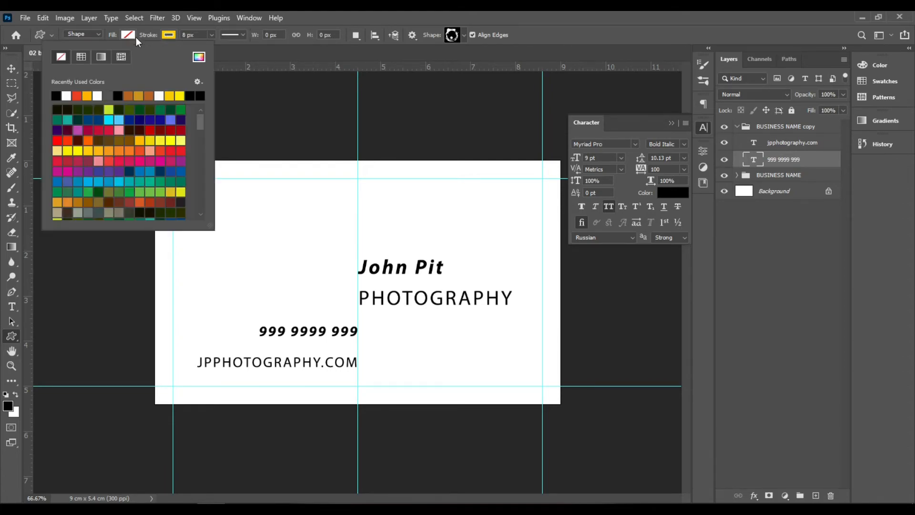
left_click(129, 119)
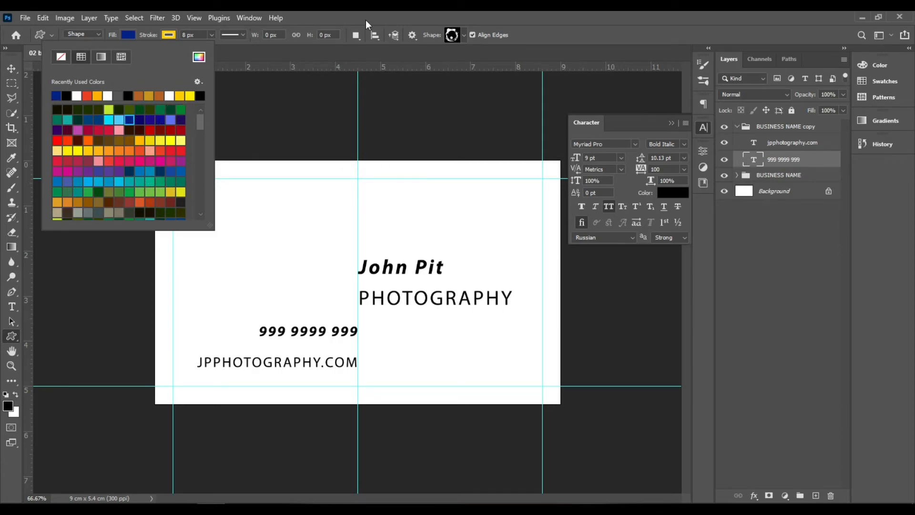
left_click(170, 33)
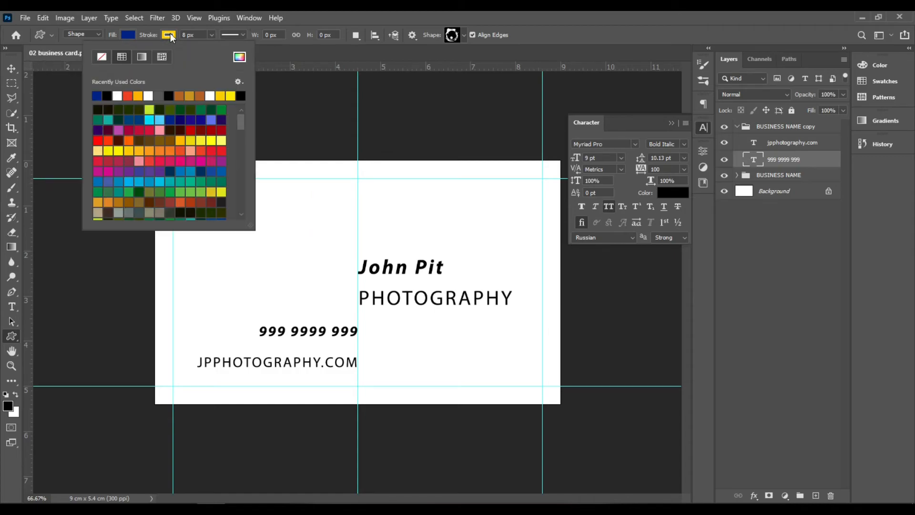
left_click(102, 57)
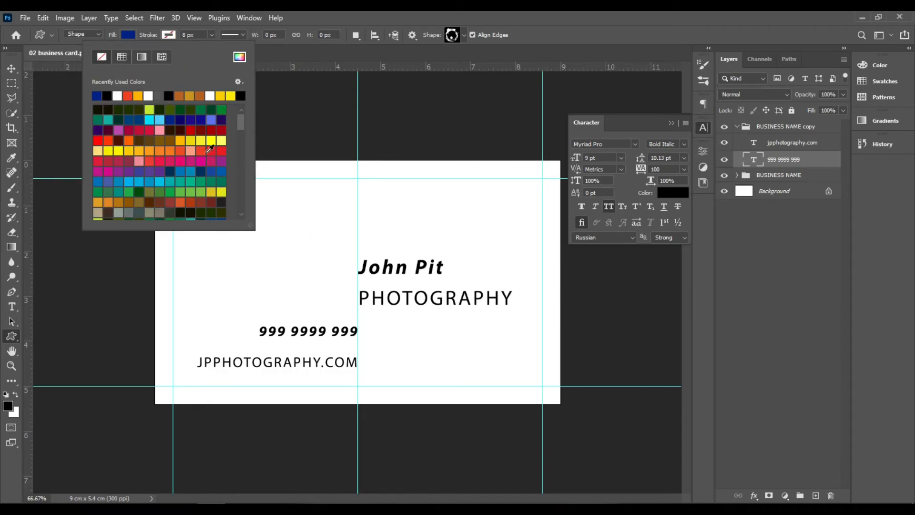
left_click(310, 11)
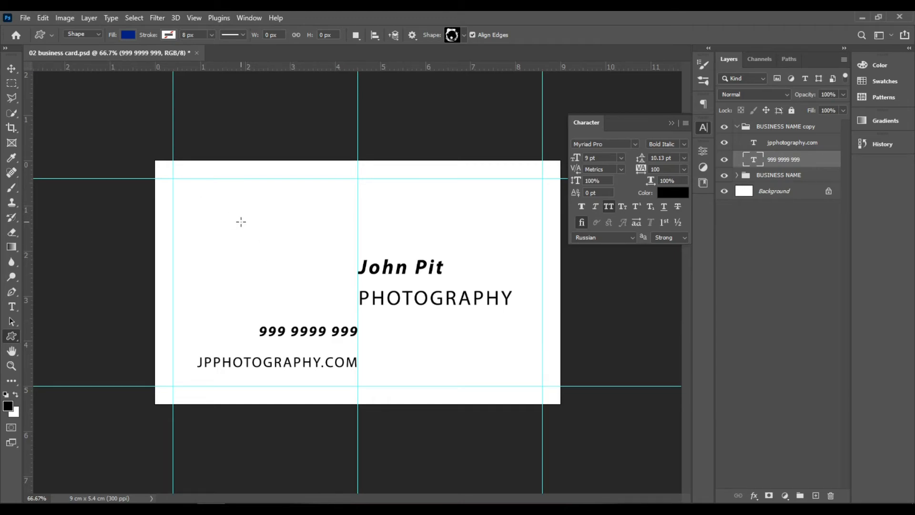
Draw the dark blue Grime 4 logo on the card and check the website line's position
left_click_drag(240, 221, 368, 312)
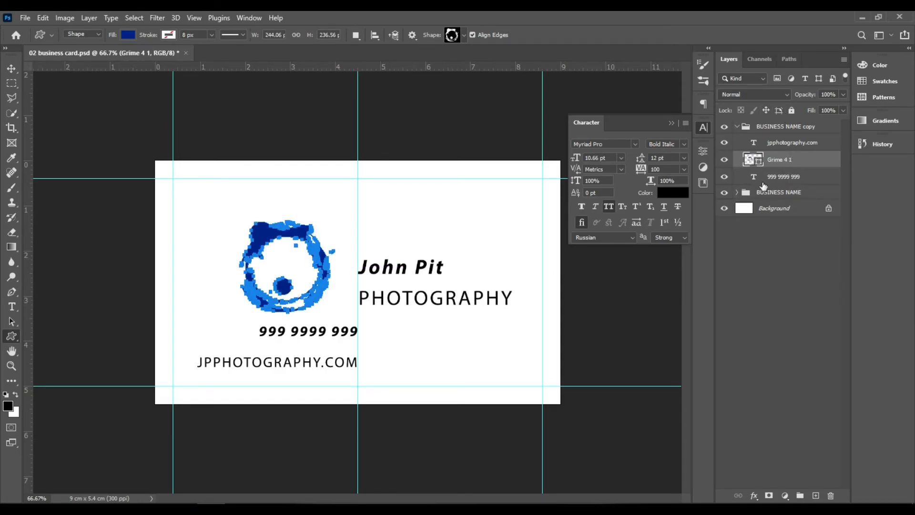
left_click(18, 68)
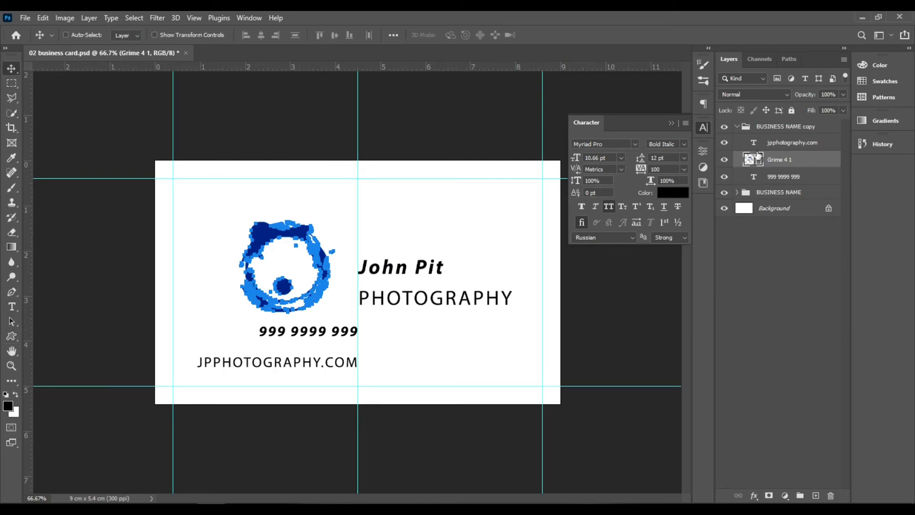
left_click(784, 143)
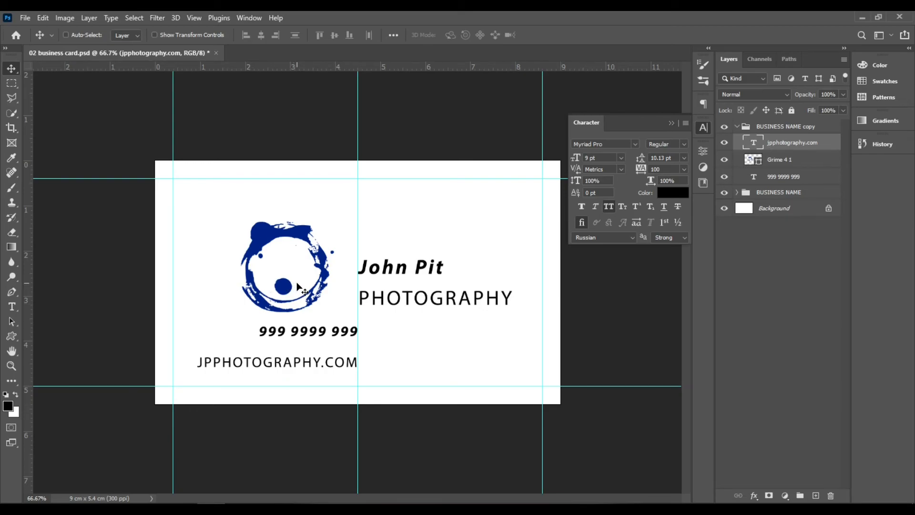
key("ctrl")
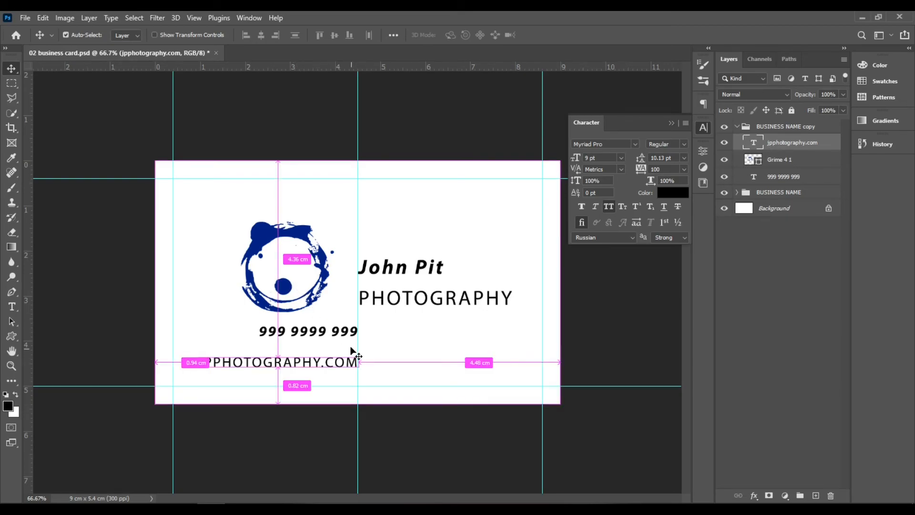
key("ctrl+t")
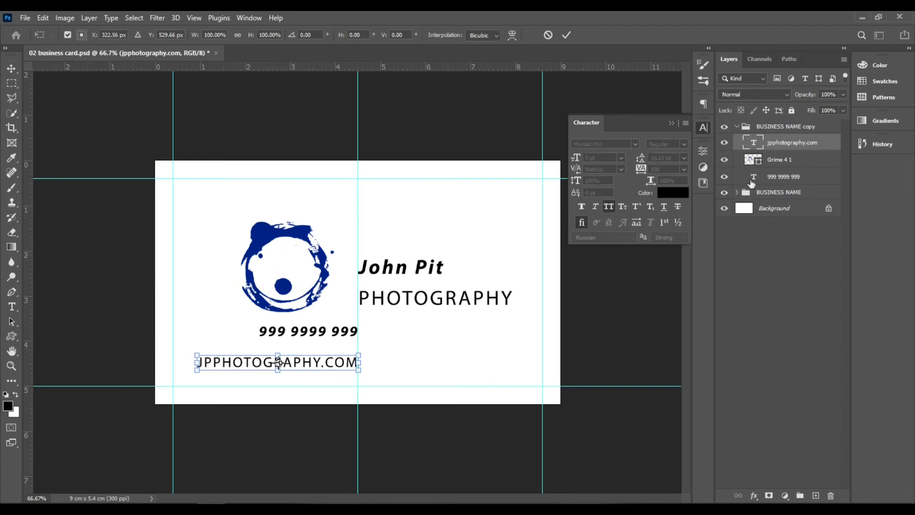
key("Return")
Scale the Grime logo up to about 135%
left_click(780, 160)
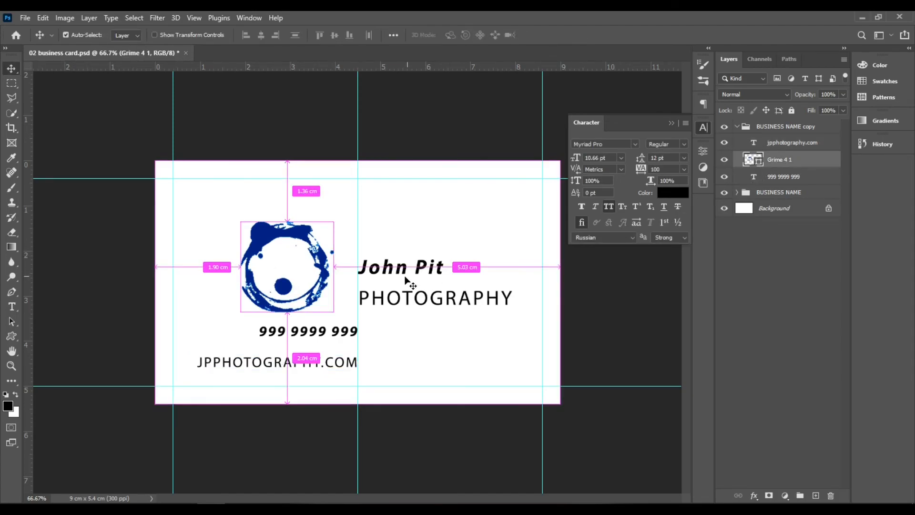
key("ctrl+t")
left_click_drag(235, 215, 209, 189)
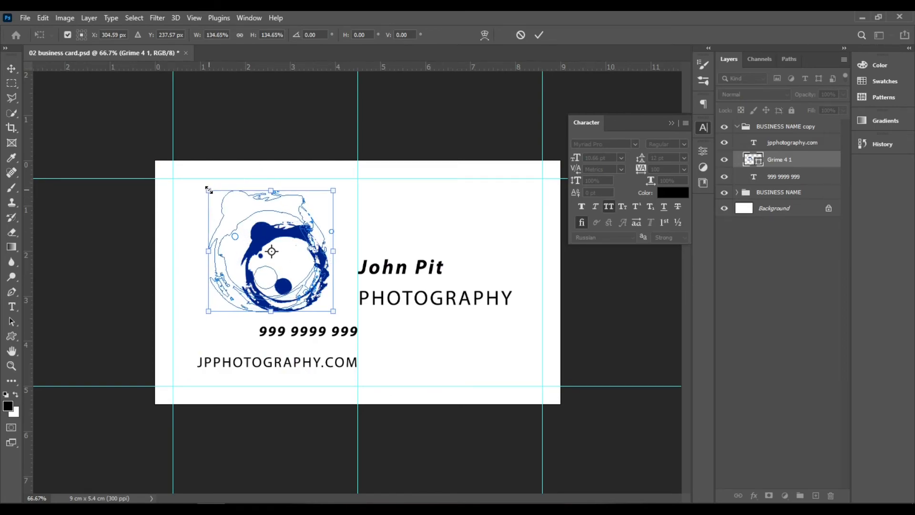
left_click(538, 35)
left_click(774, 291)
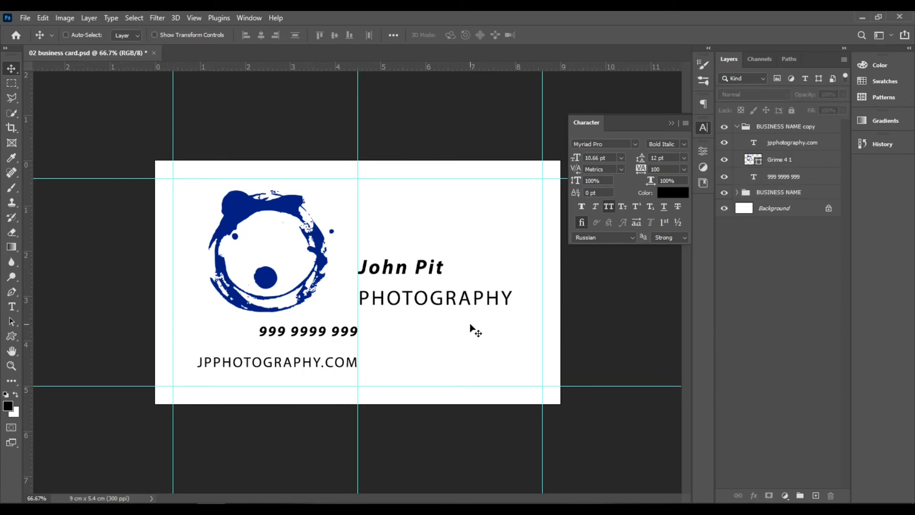
Colour the John Pit text dark blue #002286, sampled from the logo
left_click(441, 269, "ctrl")
left_click(755, 227)
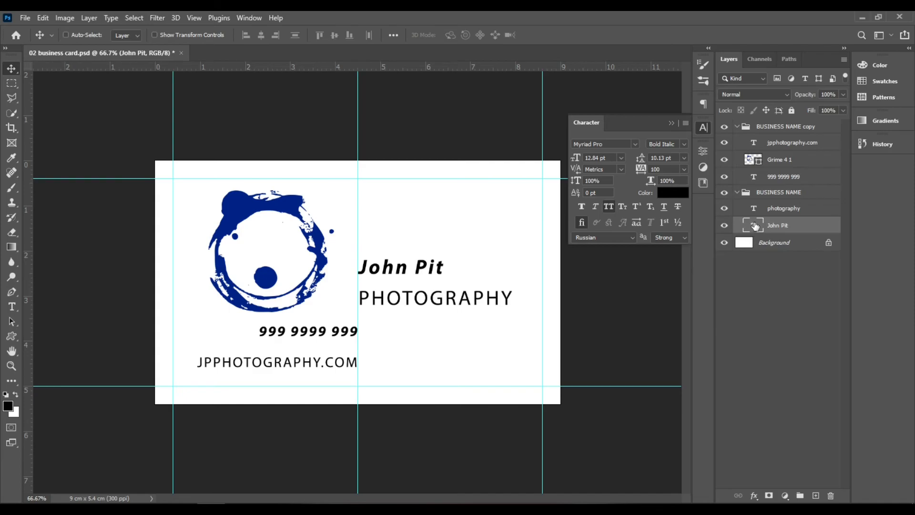
double_click(754, 227)
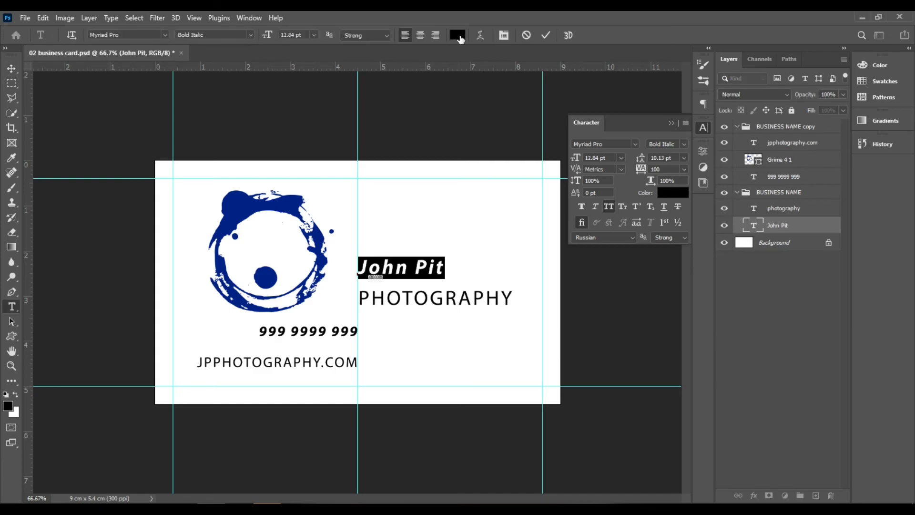
left_click(459, 36)
left_click(287, 204)
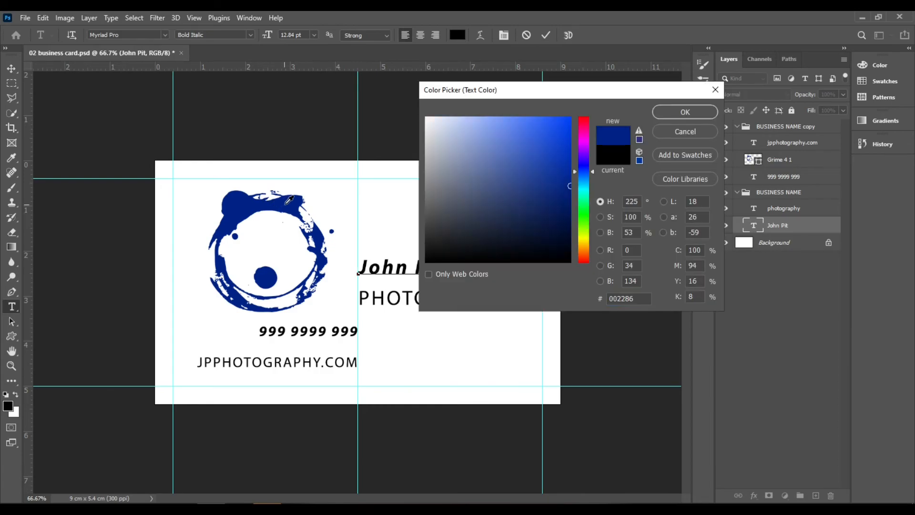
left_click_drag(629, 88, 763, 164)
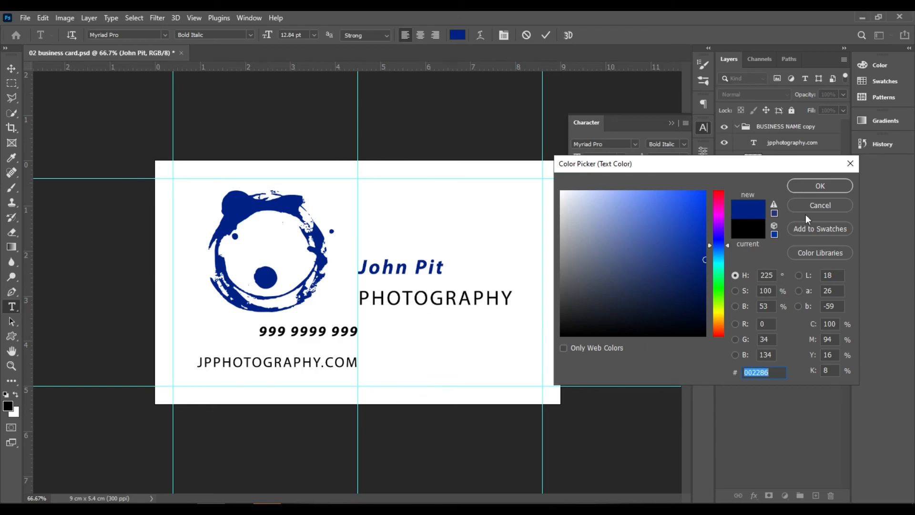
left_click(814, 188)
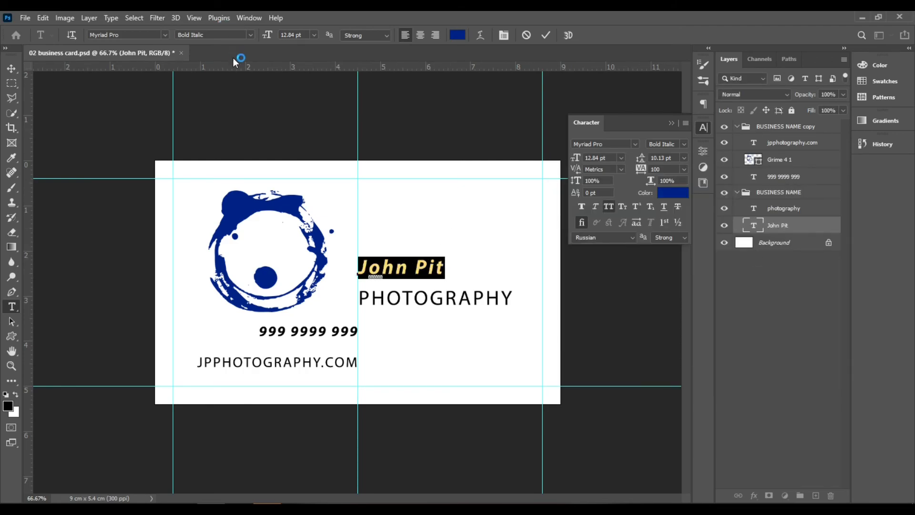
left_click(195, 18)
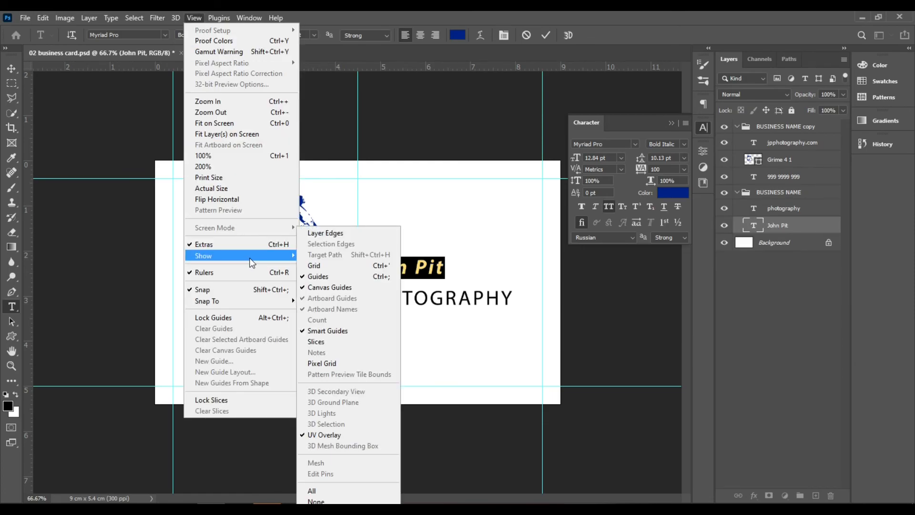
Commit the name colour, close the Character panel and toggle the guides back on
left_click(336, 276)
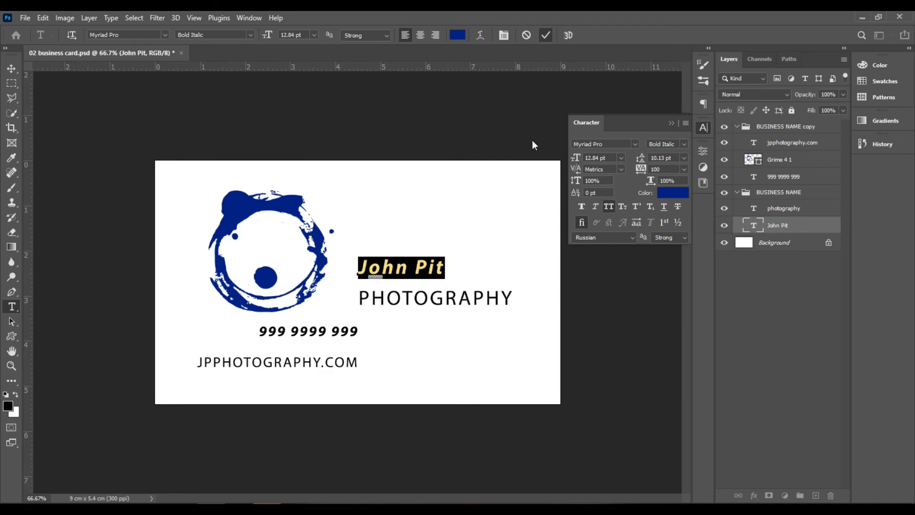
key("ctrl+Return")
key("v")
left_click(672, 123)
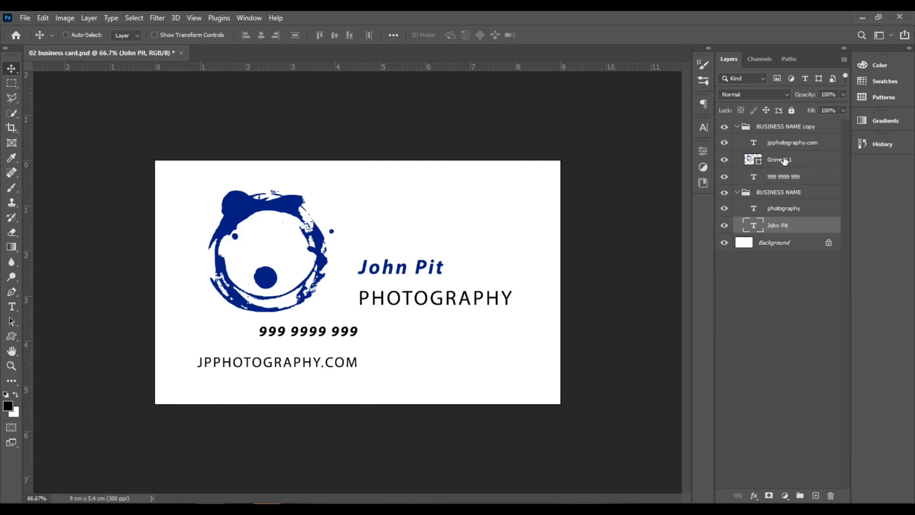
key("ctrl+semicolon")
Shrink the logo to about 65% and place it above the John Pit name
left_click(310, 237, "ctrl")
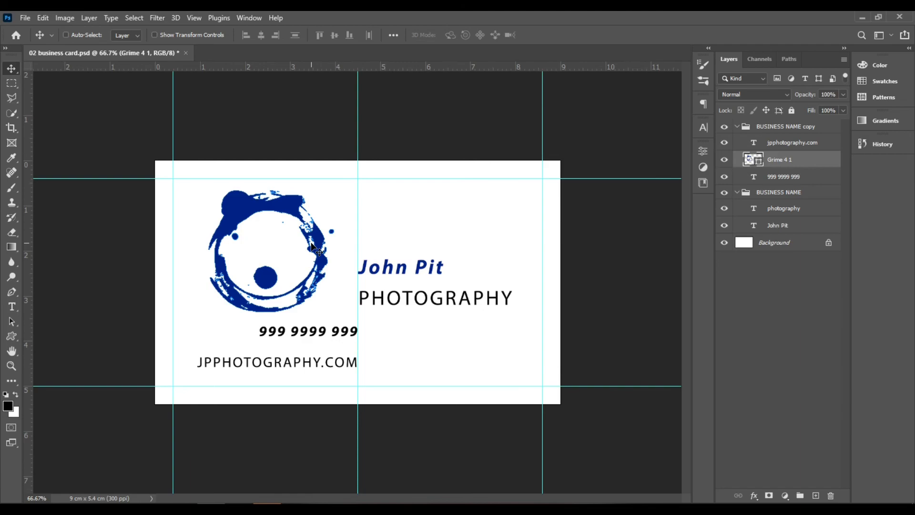
key("ctrl")
key("ctrl+t")
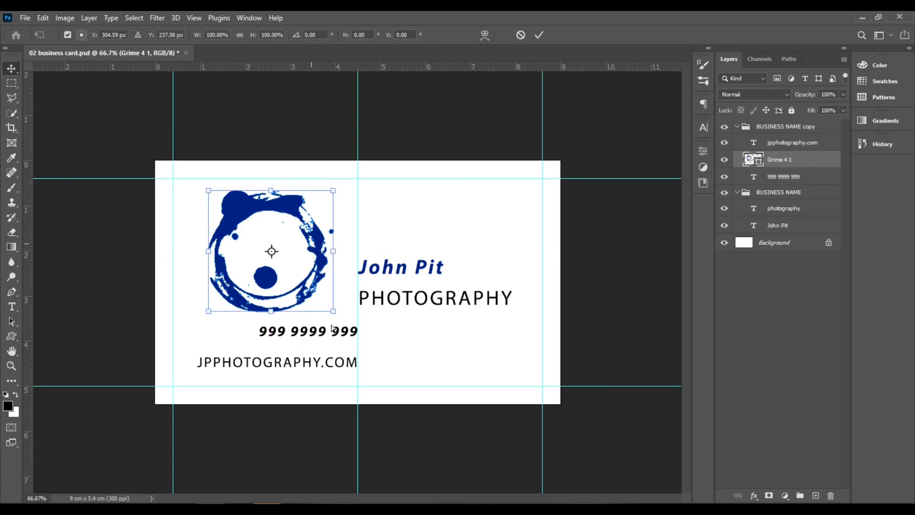
left_click_drag(334, 312, 310, 289)
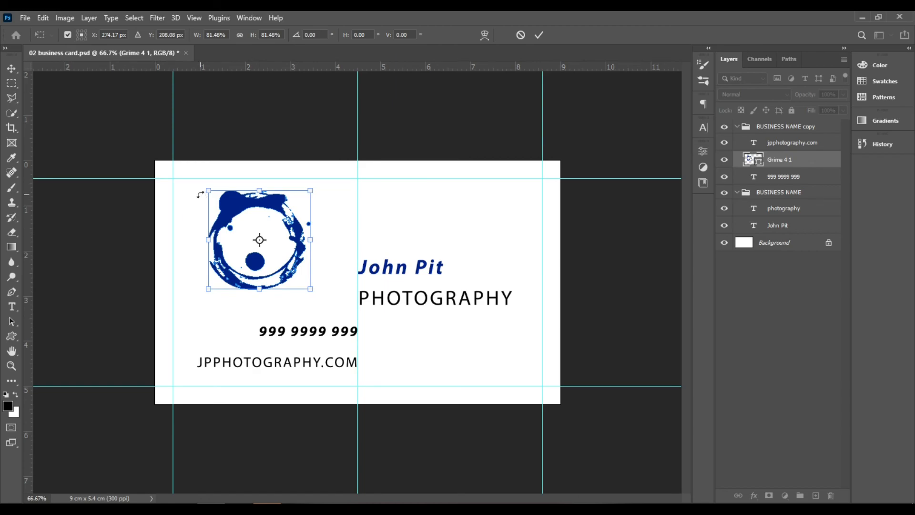
left_click_drag(207, 189, 225, 208)
left_click_drag(273, 224, 301, 210)
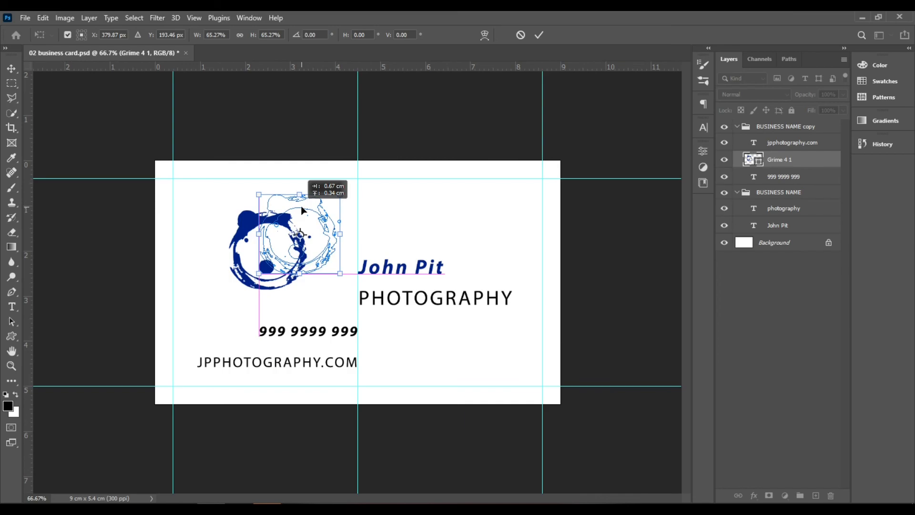
left_click_drag(302, 210, 303, 210)
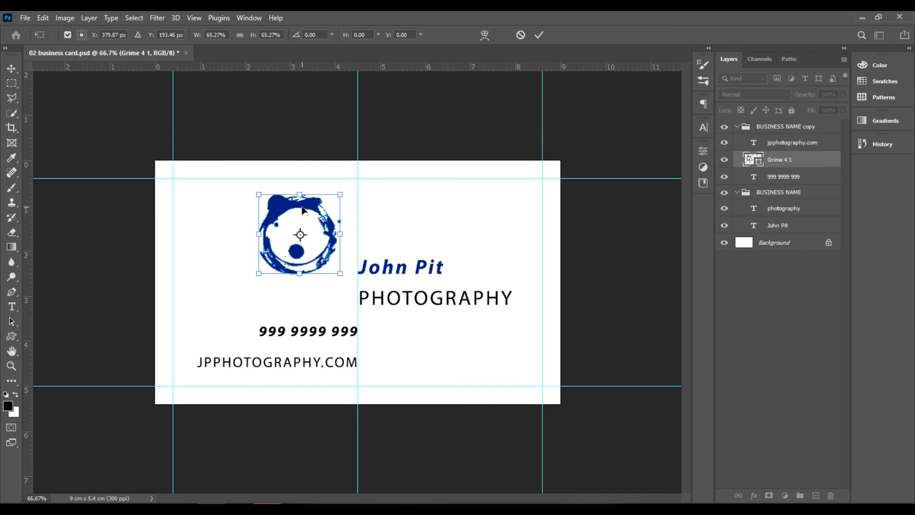
Align the logo to new guides at 2.52 cm and 2.31 cm, commit, and hide guides
left_click_drag(401, 68, 424, 274)
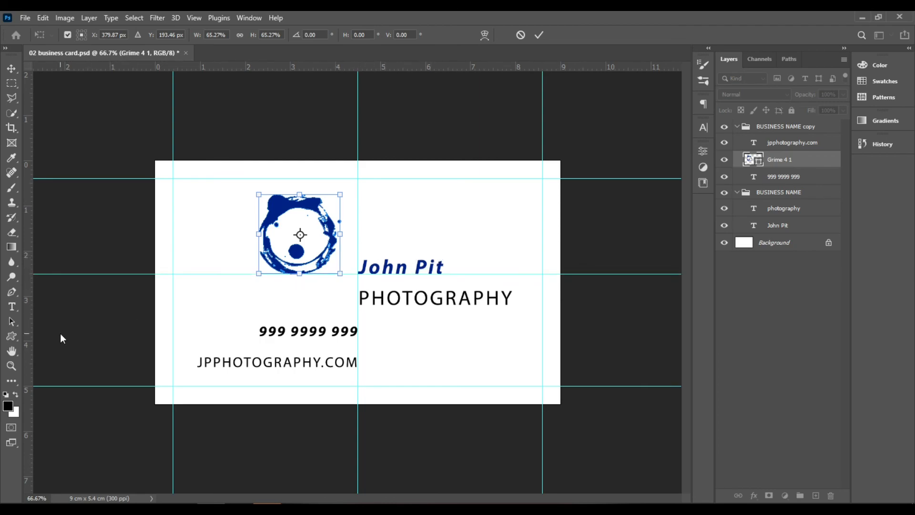
left_click_drag(32, 324, 258, 327)
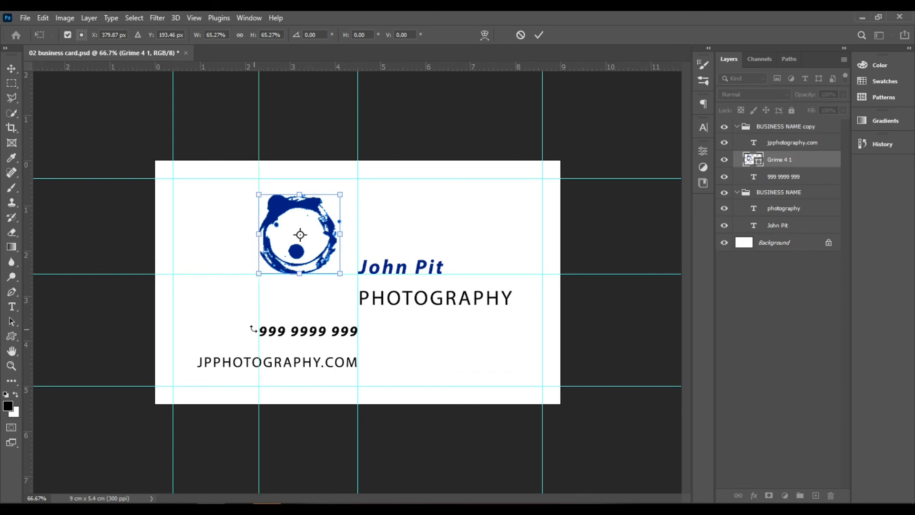
left_click(539, 35)
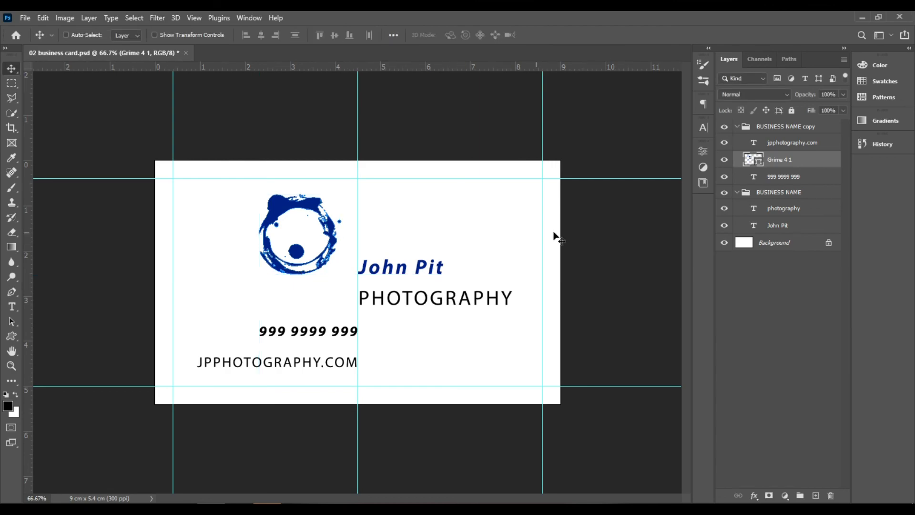
key("ctrl+semicolon")
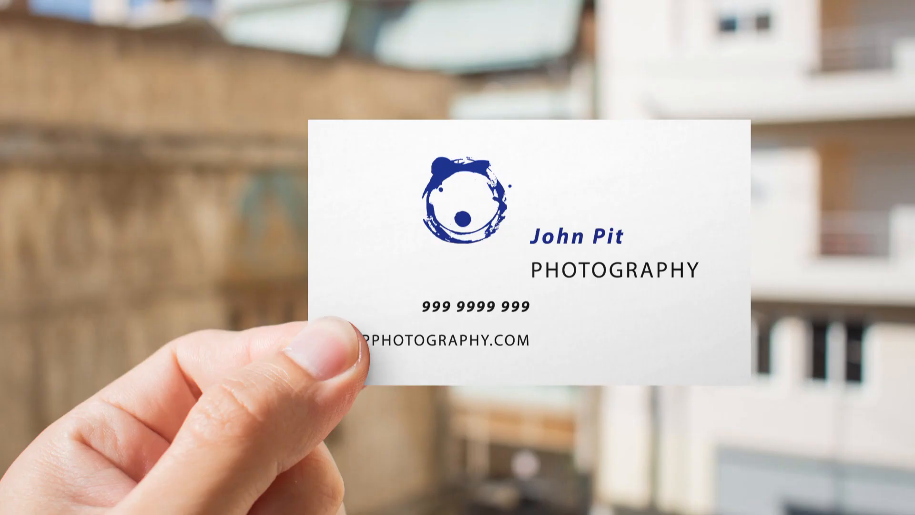